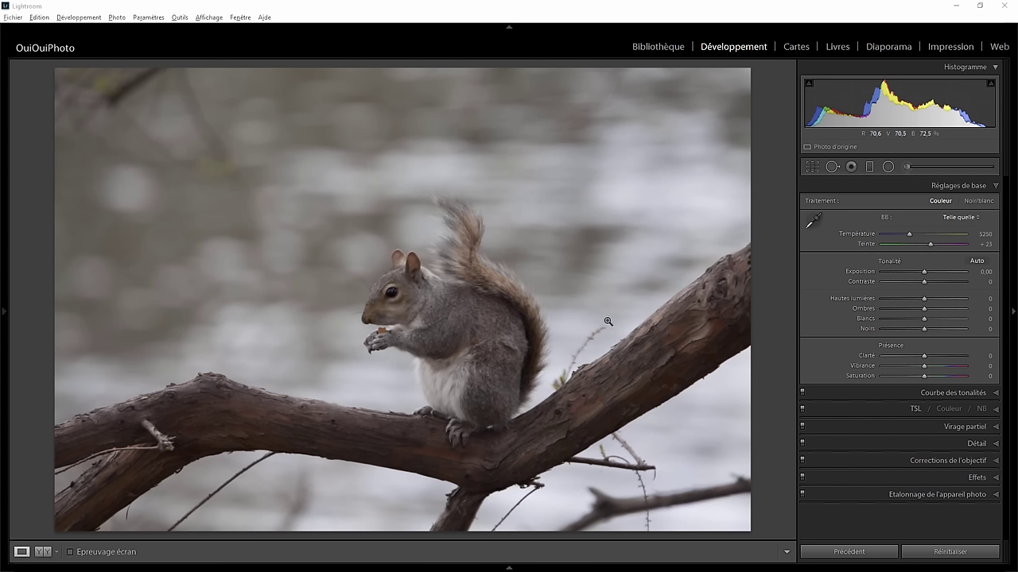
Tighten the crop from the top-right corner, then nudge that corner slightly back out
click(812, 166)
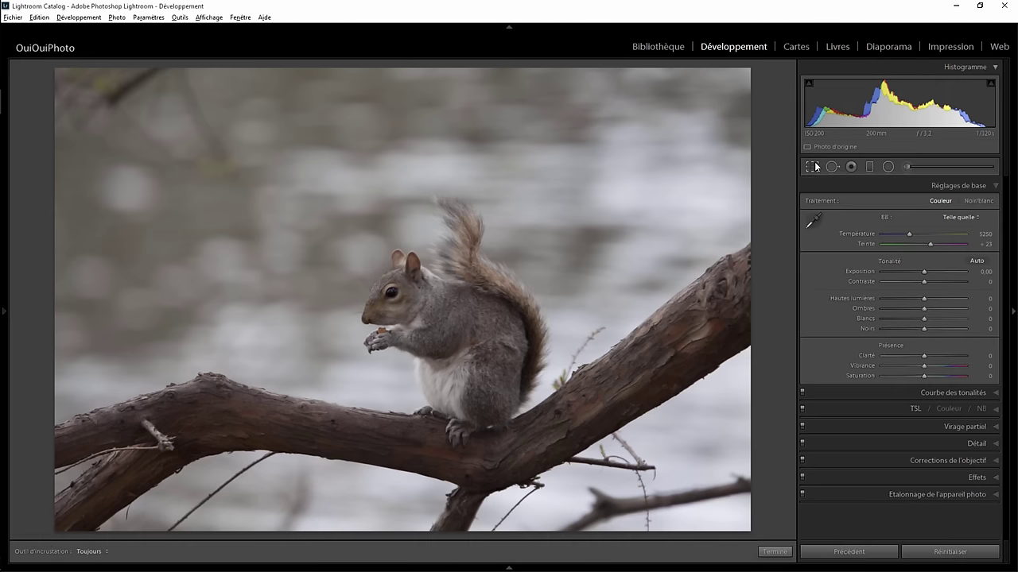
drag(750, 70, 717, 105)
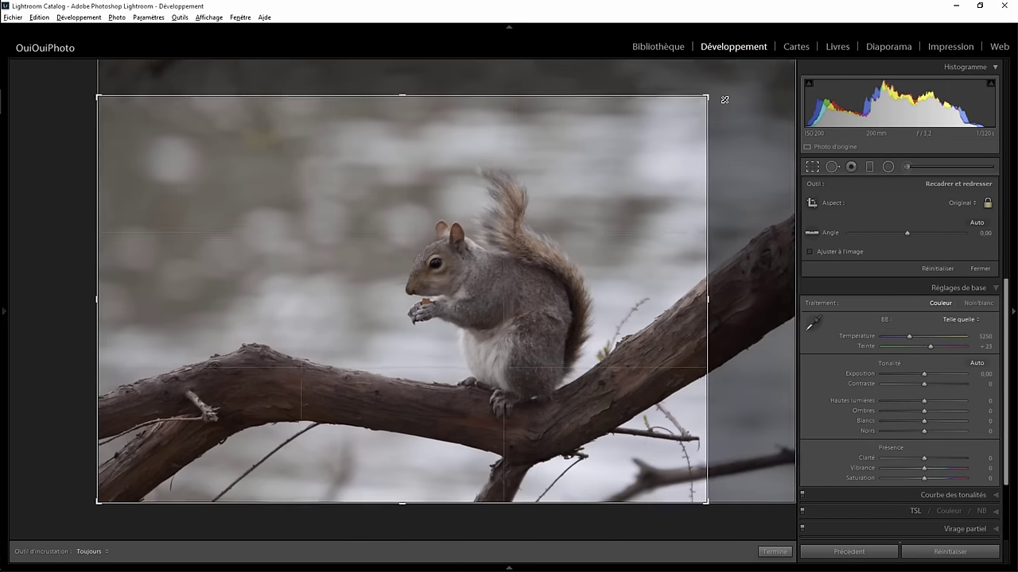
key(Return)
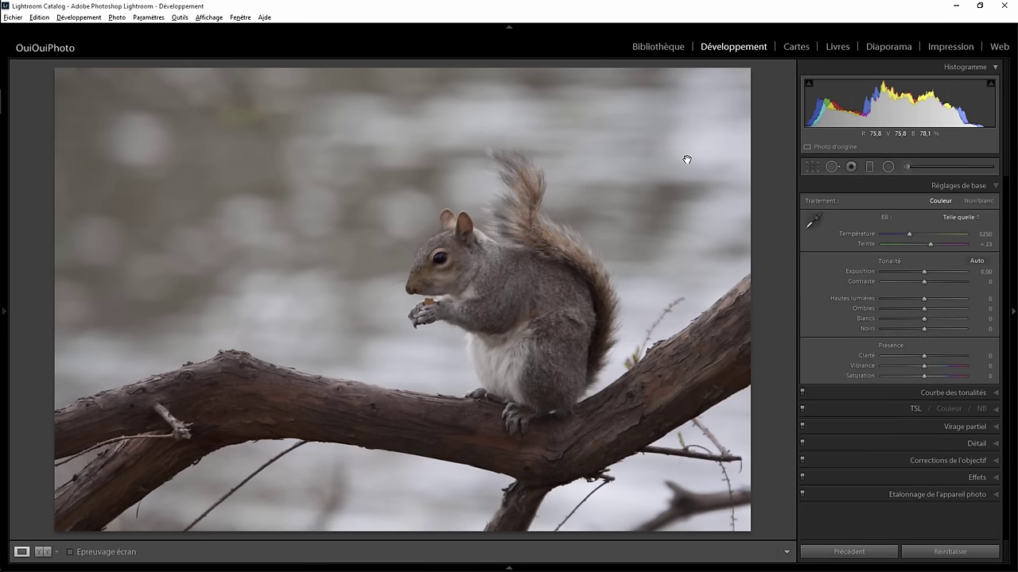
key(r)
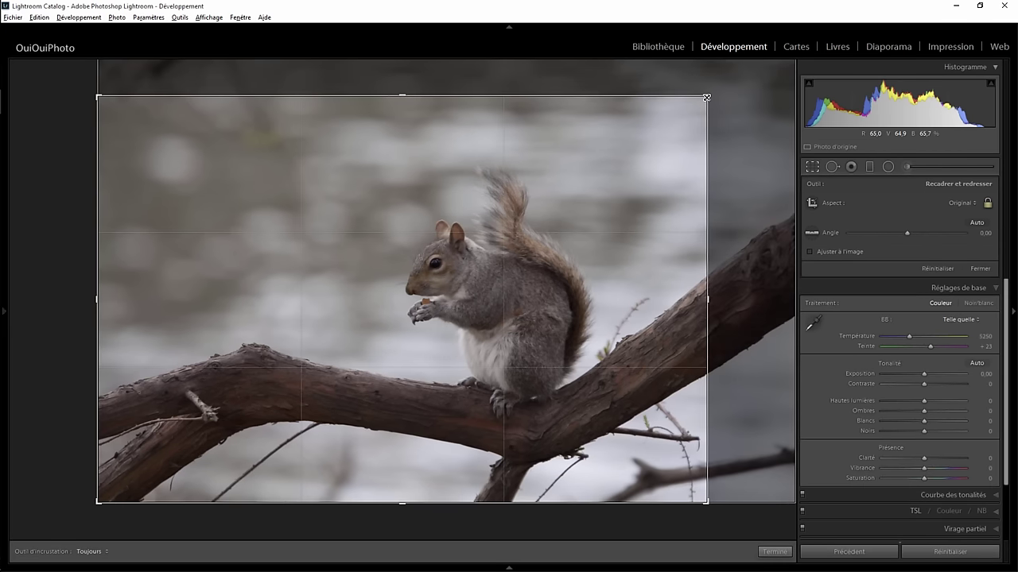
drag(706, 97, 711, 93)
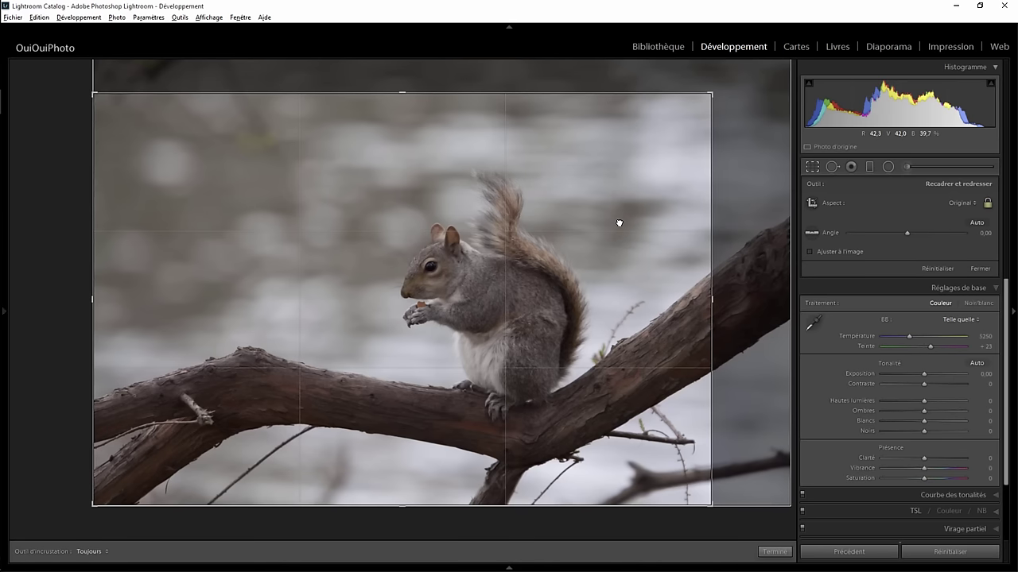
Apply the crop, zoom in, and spot-remove the twig tip under the branch using a relocated source
key(r)
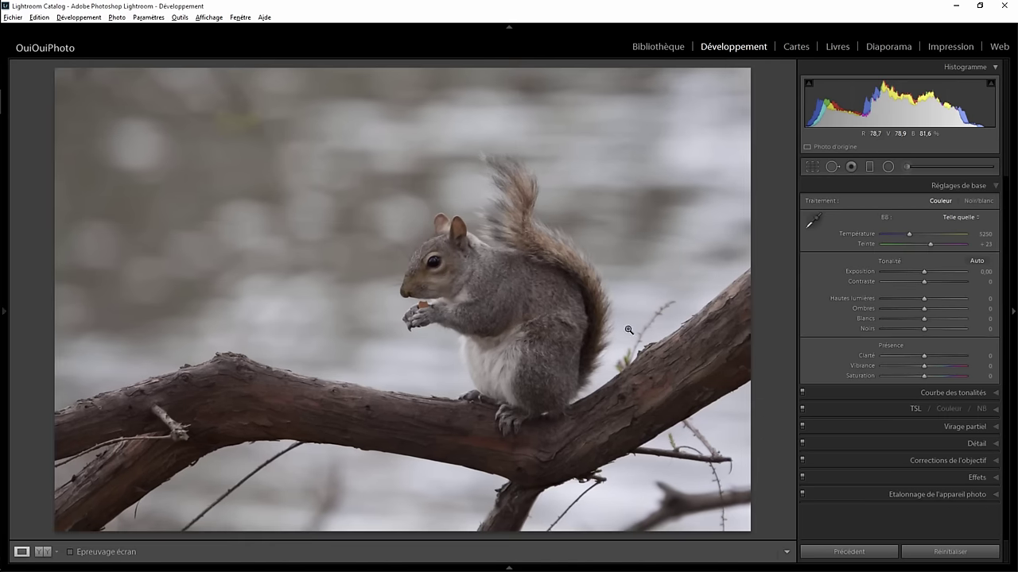
click(346, 451)
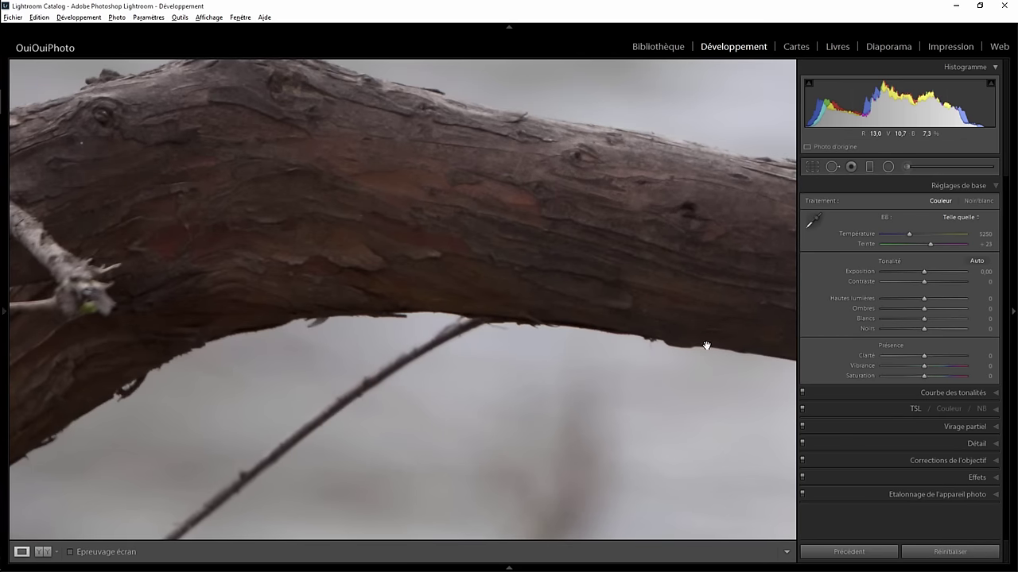
click(832, 167)
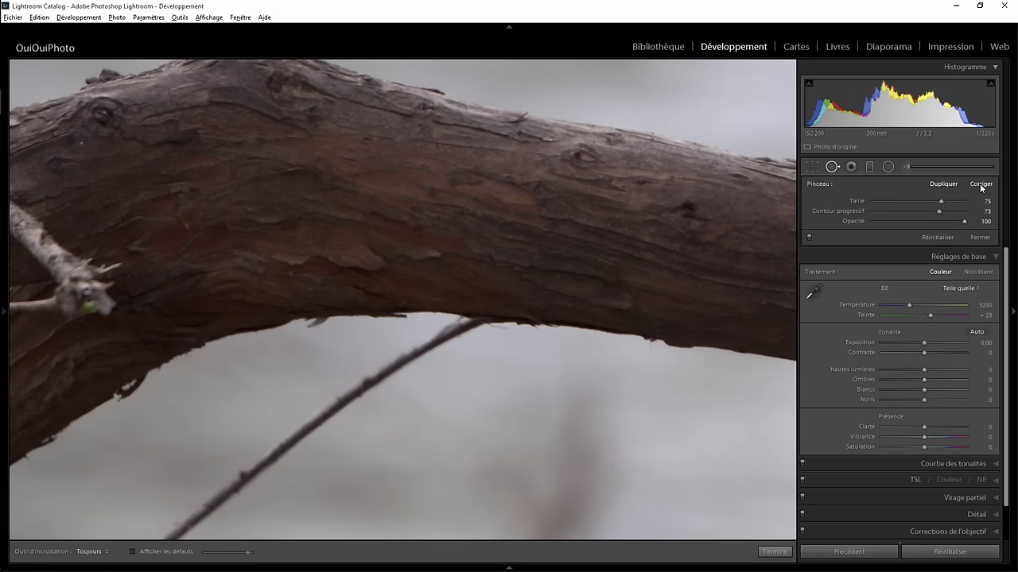
scroll(461, 314, down, 3)
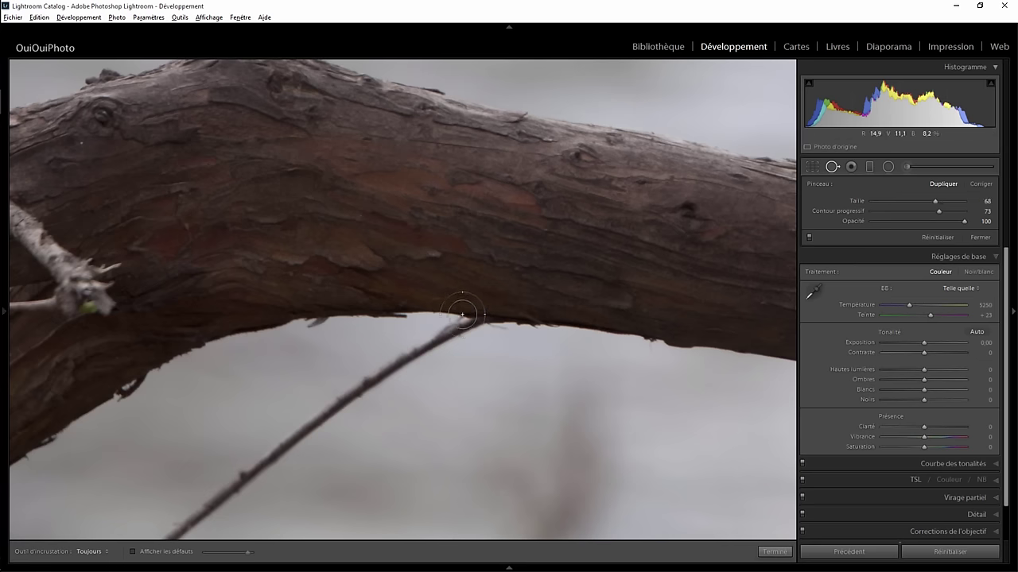
drag(461, 315, 504, 317)
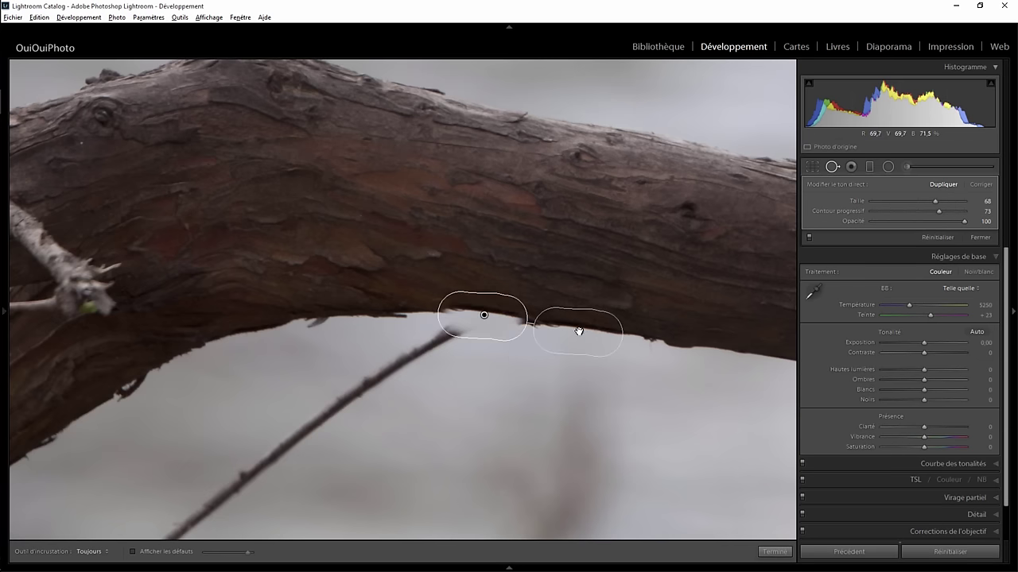
click(579, 332)
drag(580, 331, 582, 328)
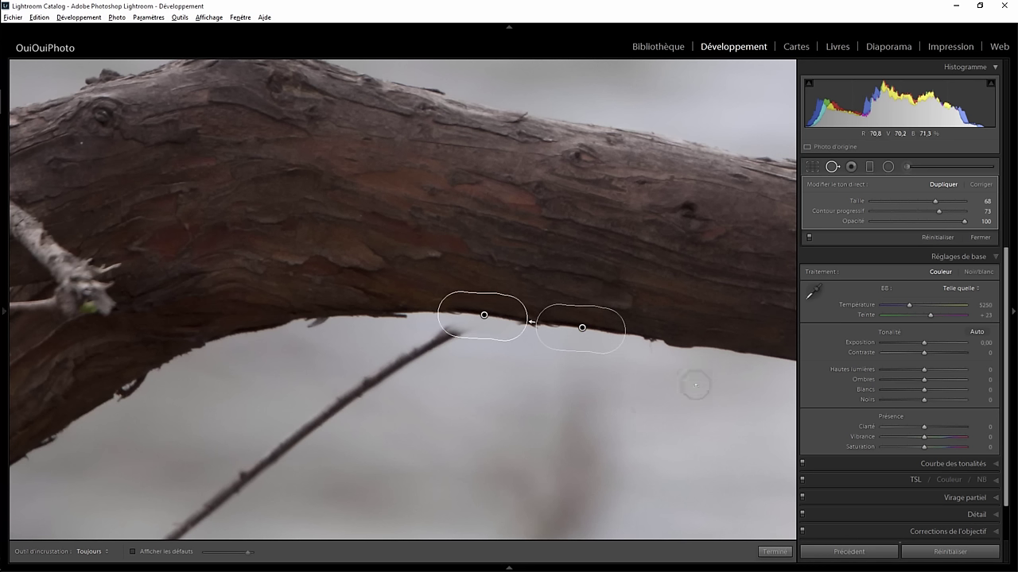
click(981, 185)
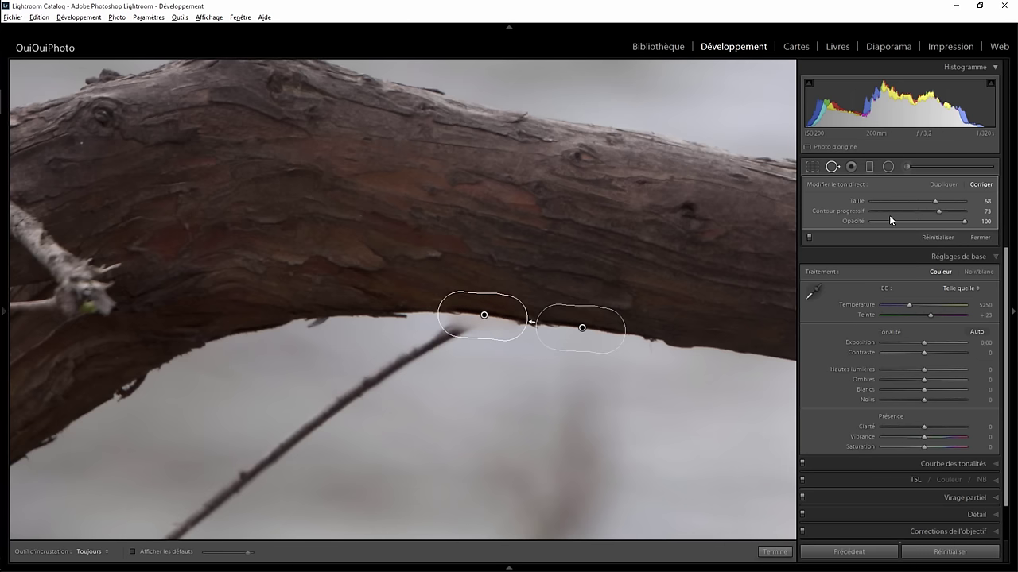
click(938, 184)
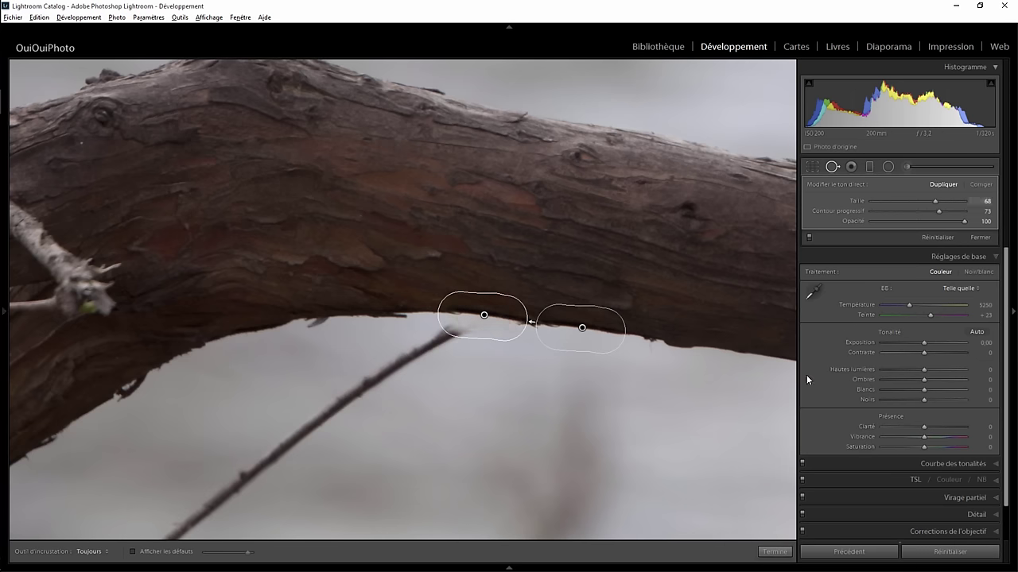
click(774, 552)
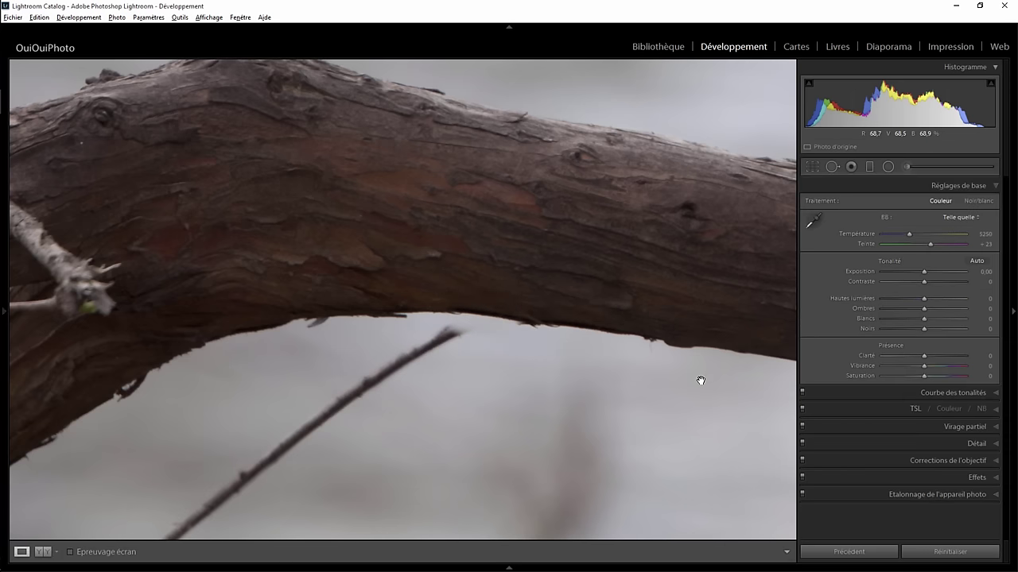
Heal along the diagonal twig with clear sky from the right as source, with reduced feathering
click(831, 167)
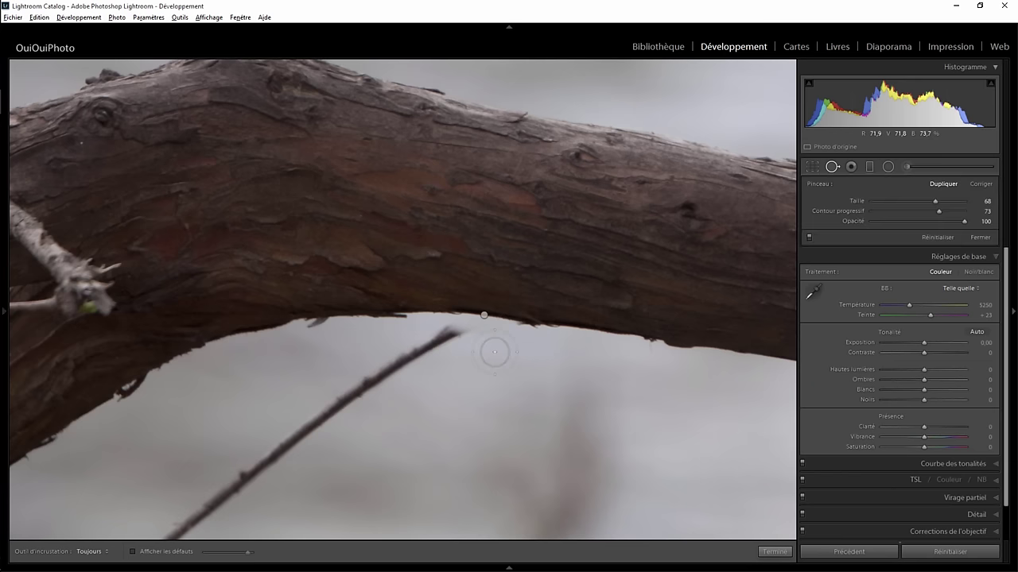
click(982, 183)
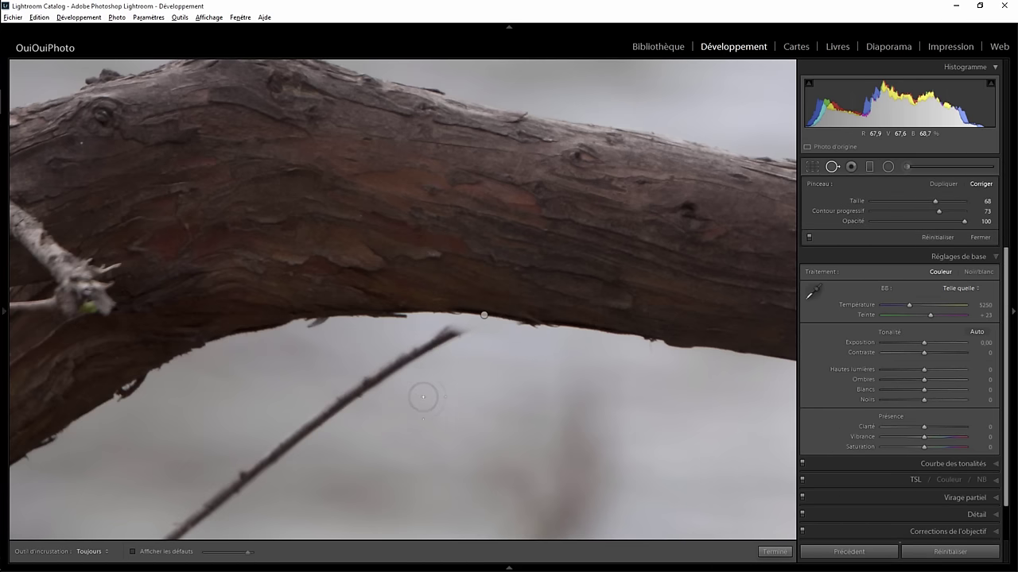
drag(459, 414, 538, 305)
scroll(522, 231, down, 3)
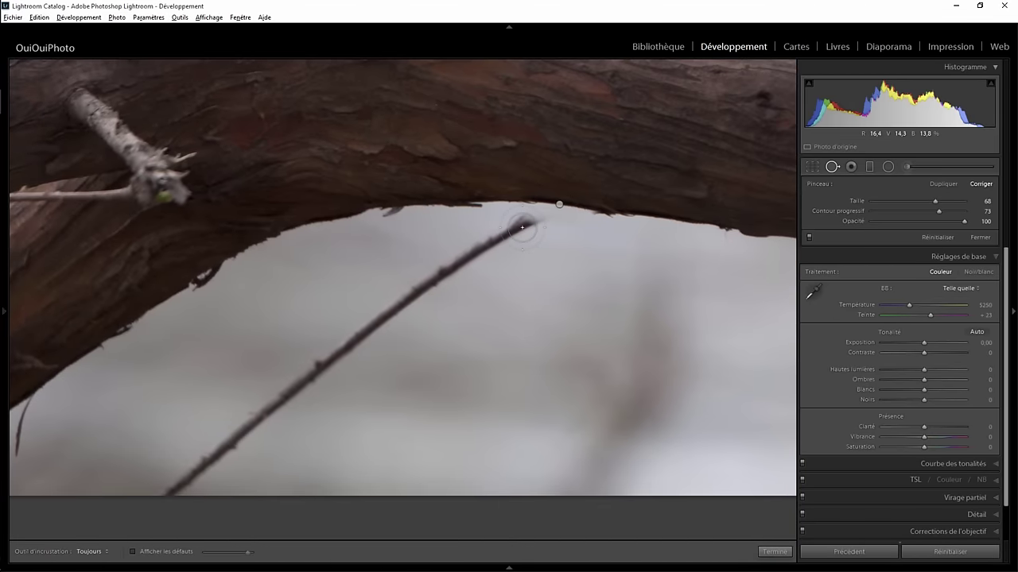
drag(522, 228, 186, 481)
drag(323, 363, 437, 284)
mouse_move(495, 244)
mouse_down()
mouse_move(538, 222)
mouse_move(568, 225)
mouse_up()
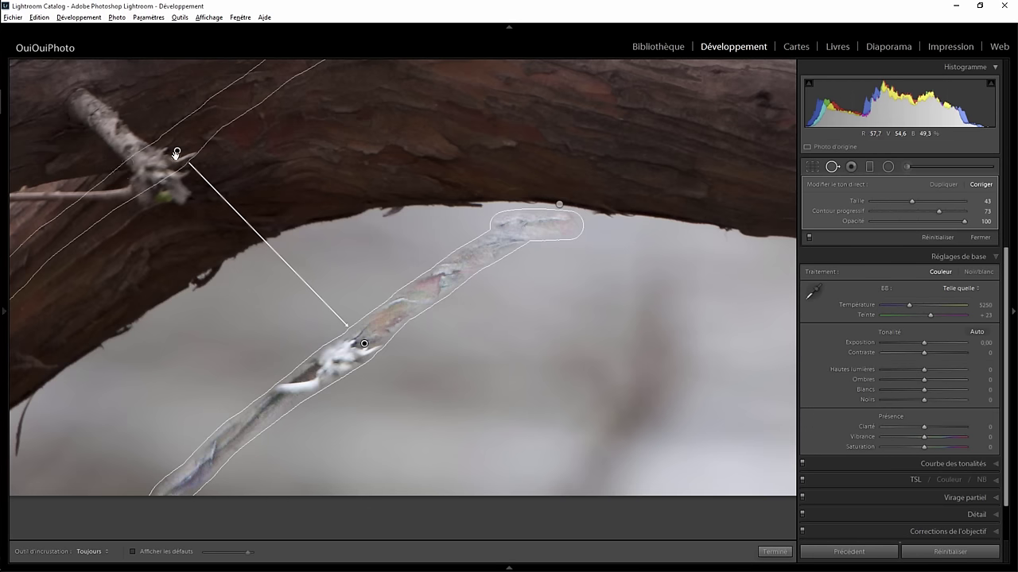
mouse_move(179, 151)
mouse_down()
mouse_move(340, 284)
mouse_move(516, 387)
mouse_move(480, 390)
mouse_move(499, 376)
mouse_move(498, 361)
mouse_move(477, 363)
mouse_up()
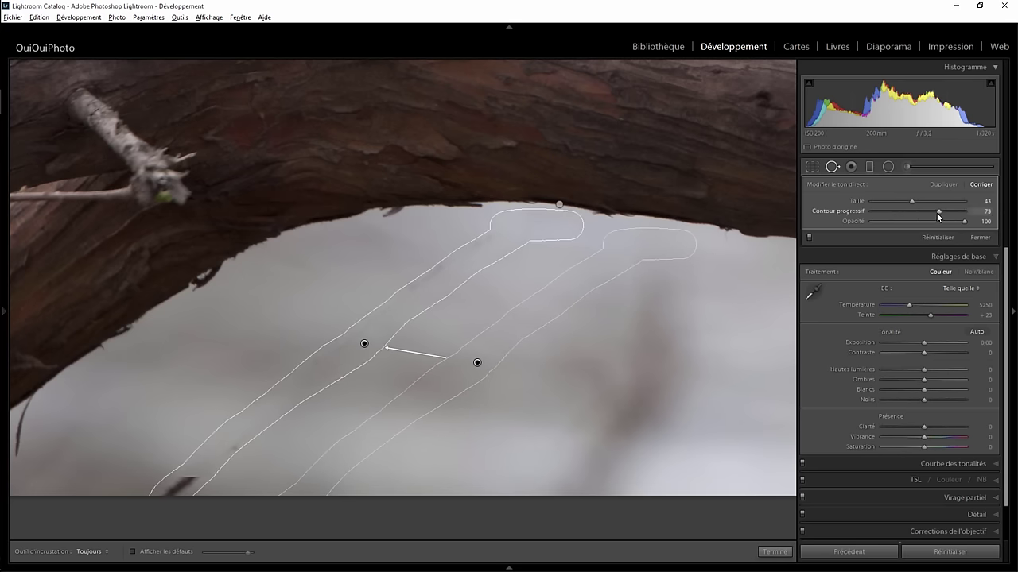
drag(938, 211, 916, 211)
Heal the leftover twig bit at bottom left from clean background and close spot removal
mouse_move(174, 474)
mouse_down()
mouse_move(209, 482)
mouse_move(165, 488)
mouse_move(183, 488)
mouse_up()
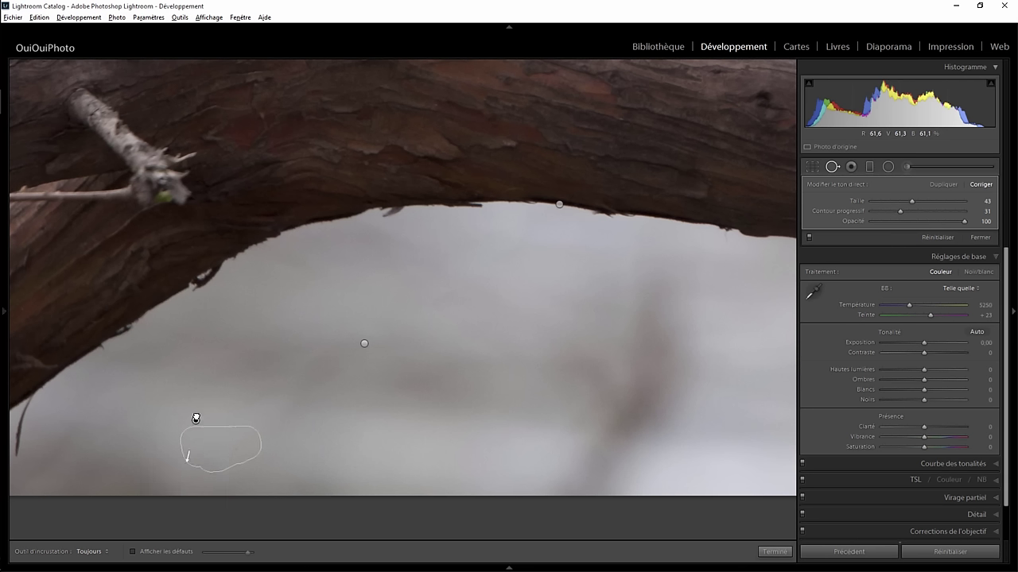
drag(195, 418, 193, 412)
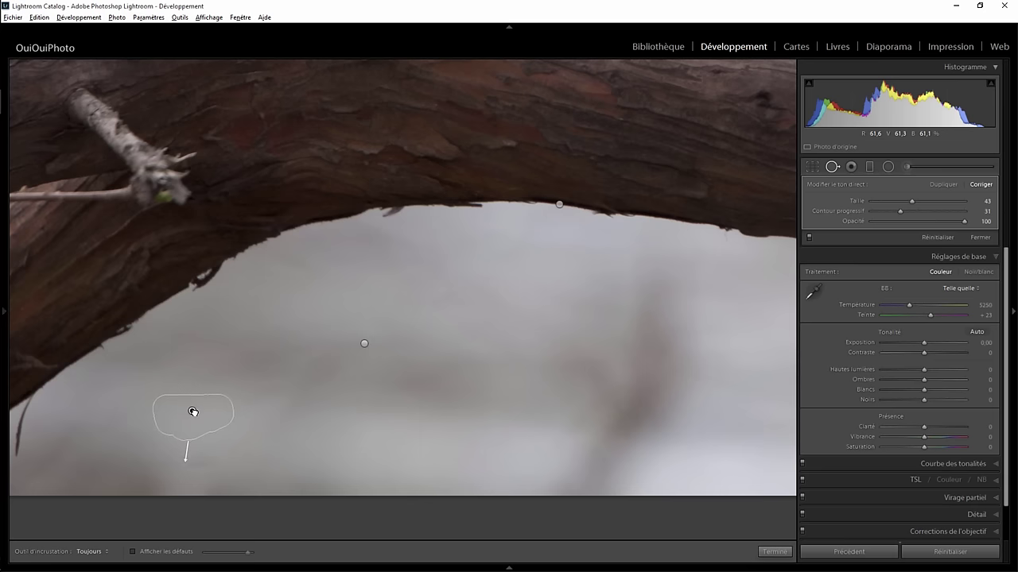
click(774, 551)
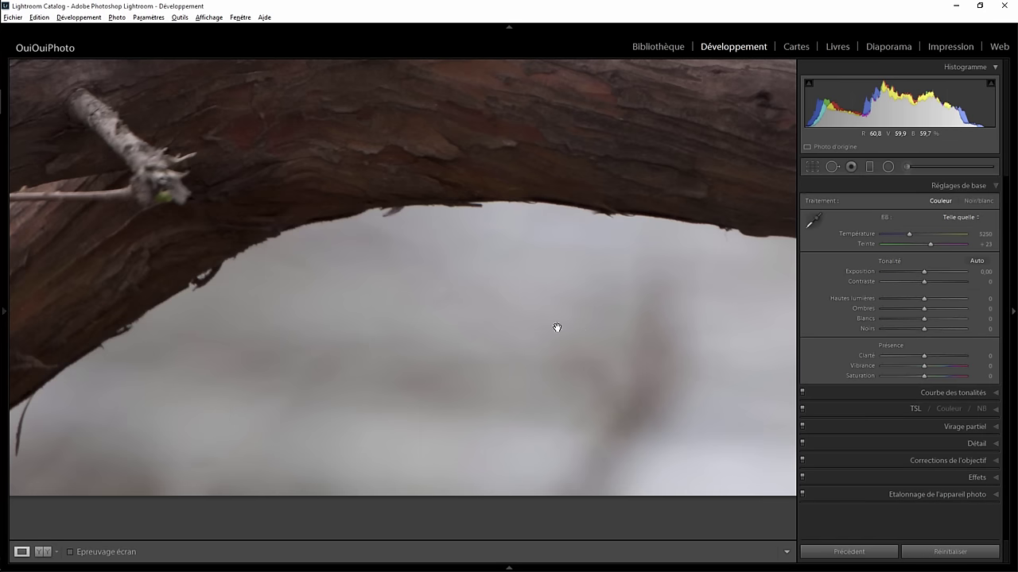
Zoom in on the squirrel, trial a heal/clone on the branch-edge sprig, then delete that spot
click(520, 303)
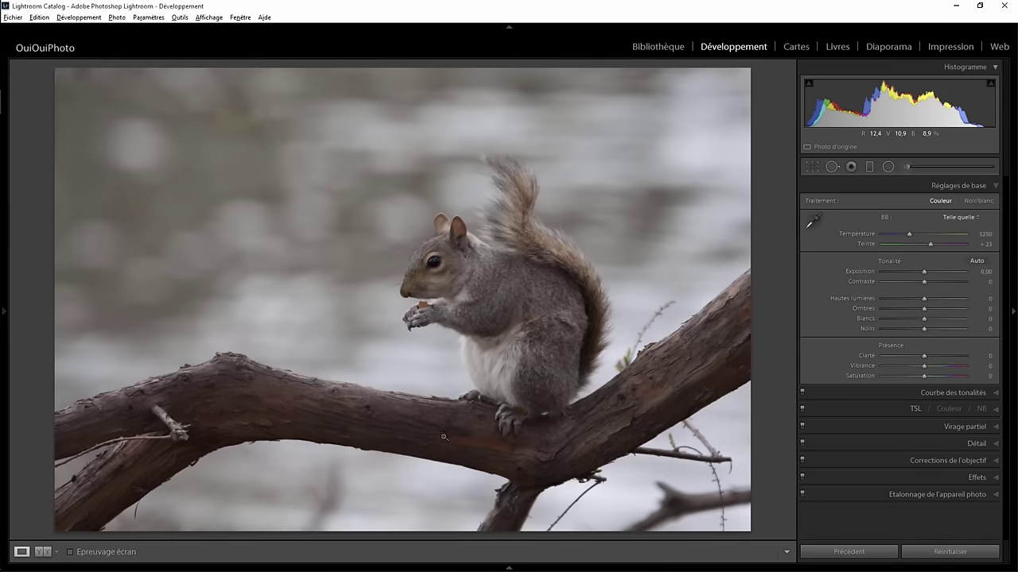
click(633, 360)
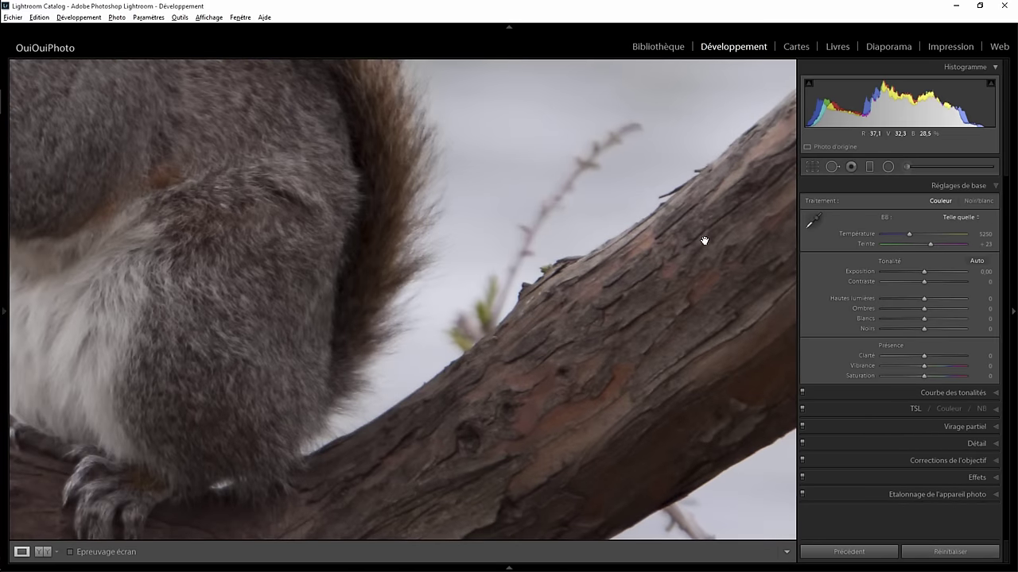
key(k)
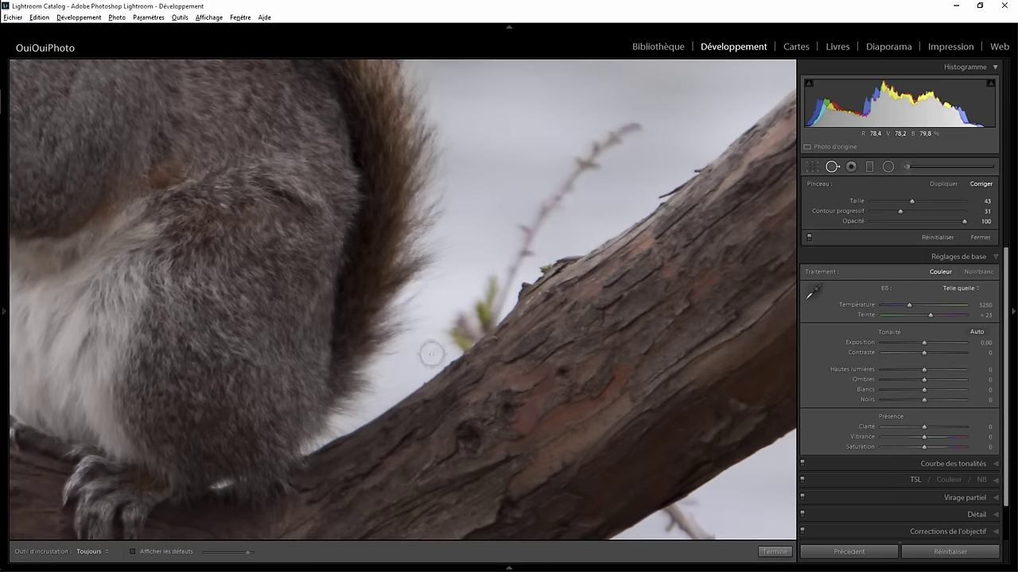
drag(461, 351, 492, 324)
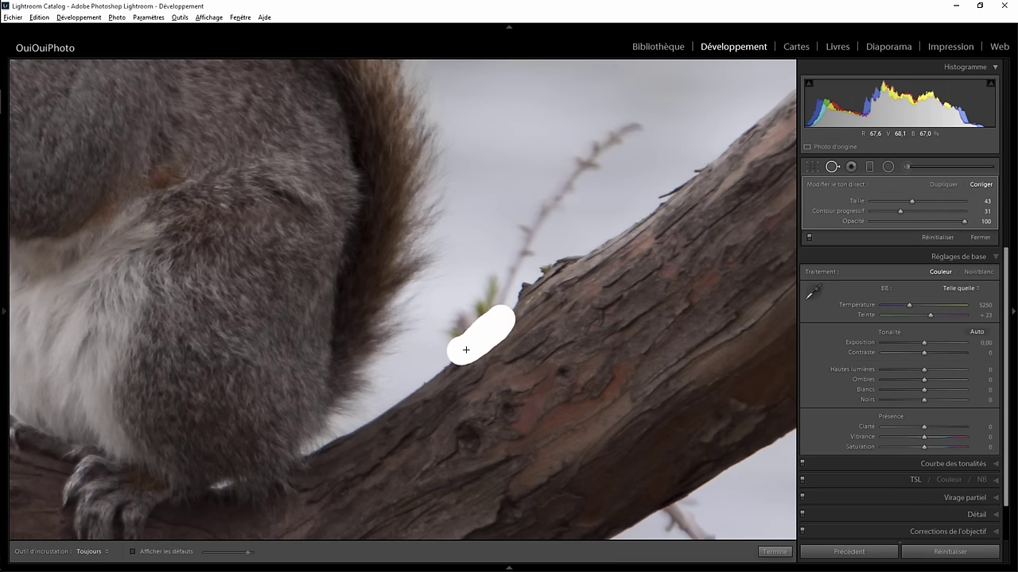
drag(462, 352, 463, 351)
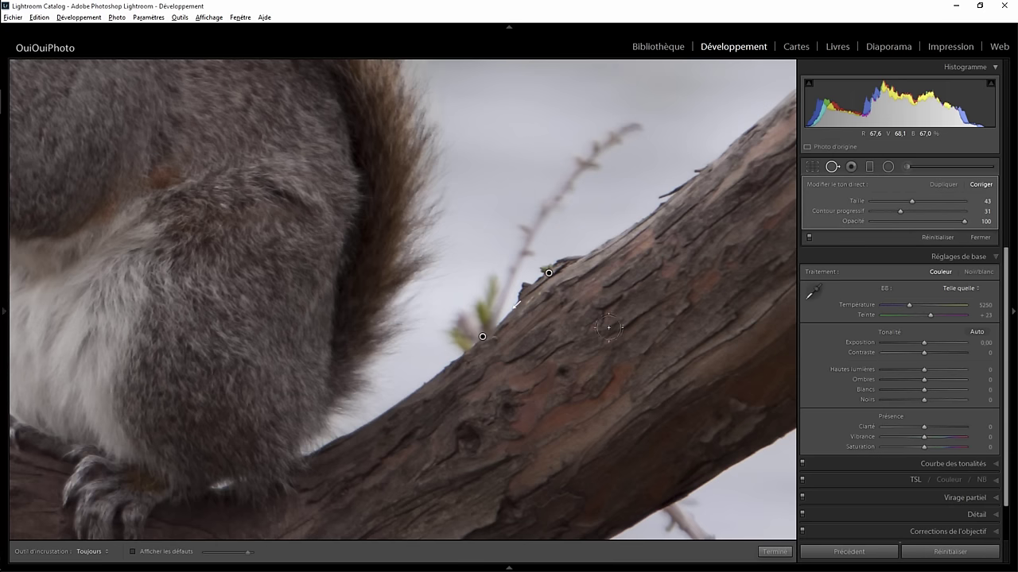
click(942, 185)
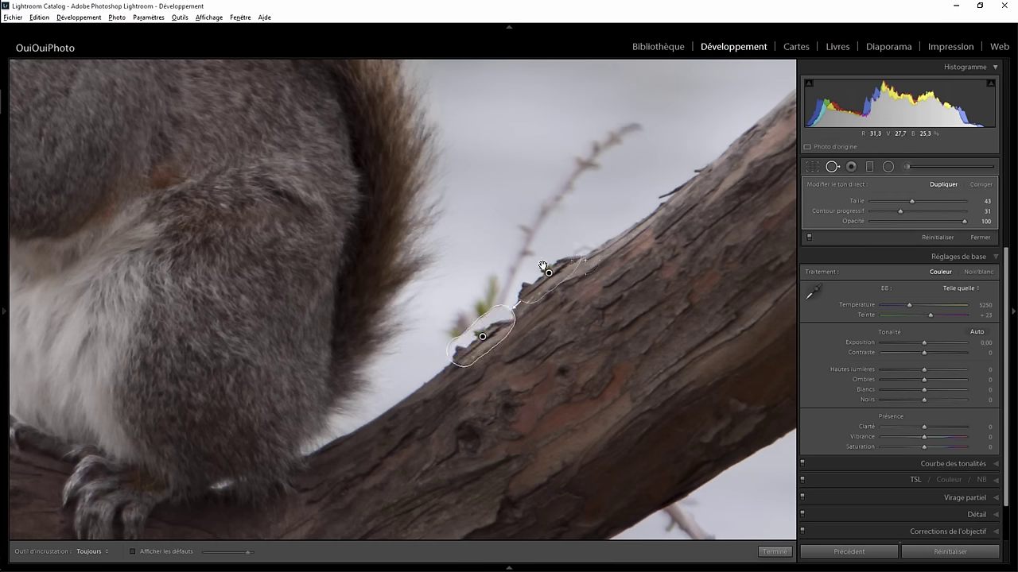
mouse_move(565, 271)
mouse_down()
mouse_move(624, 232)
mouse_move(439, 380)
mouse_move(729, 166)
mouse_move(729, 146)
mouse_up()
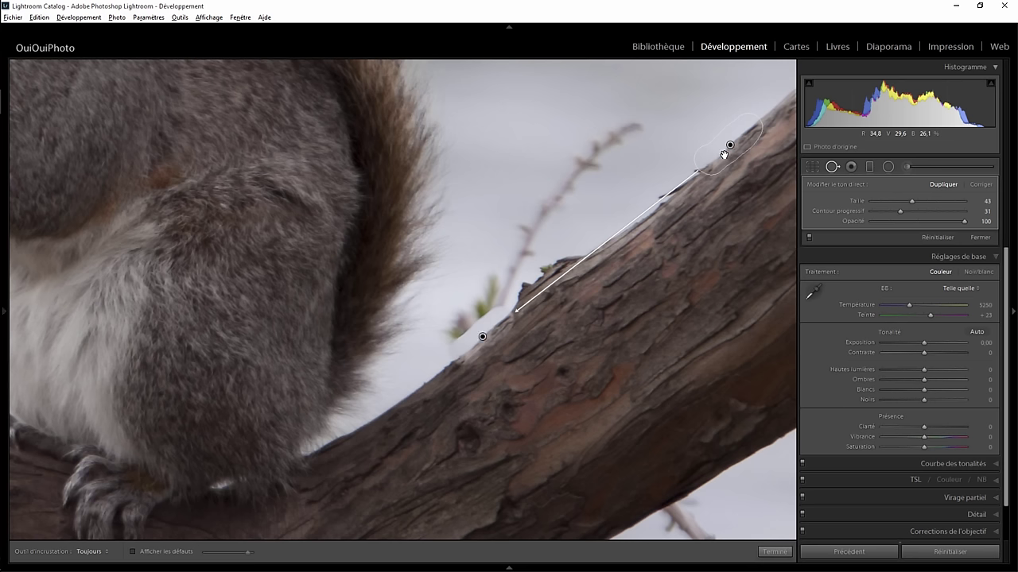
click(980, 185)
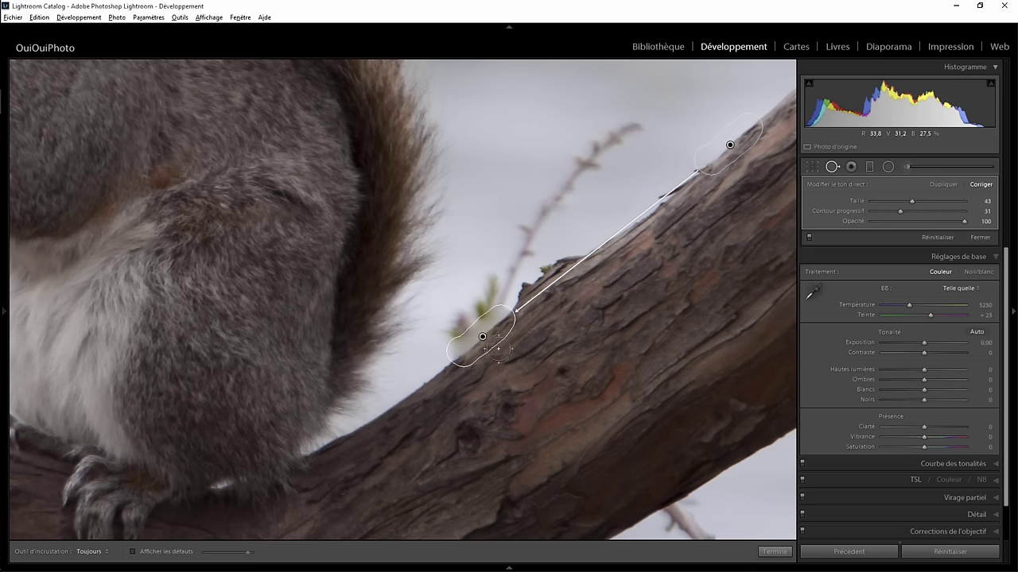
key(Delete)
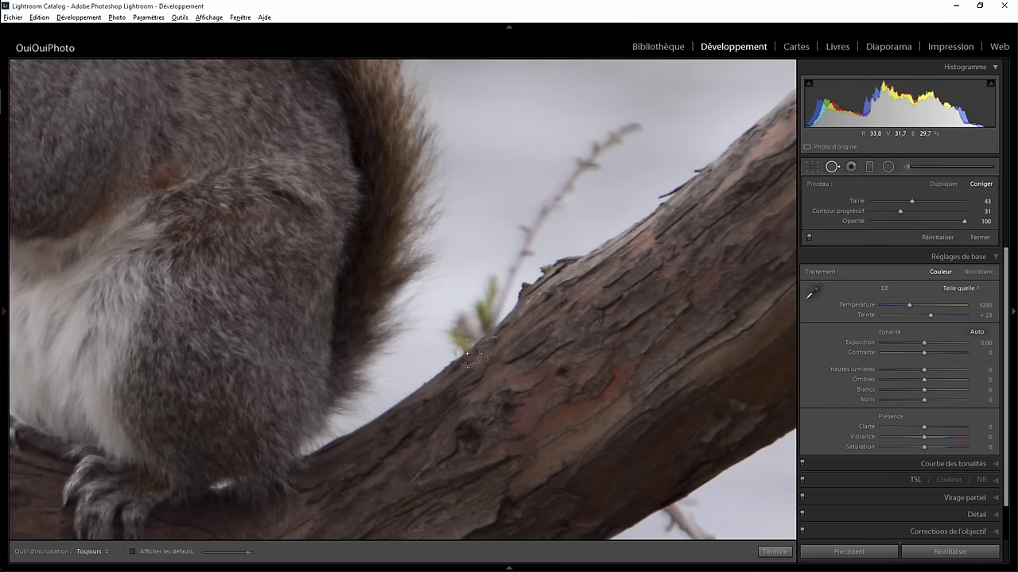
Heal the green sprig on the branch edge, sampling nearby branch edge
mouse_move(466, 352)
mouse_down()
mouse_move(481, 339)
mouse_move(500, 347)
mouse_up()
click(942, 185)
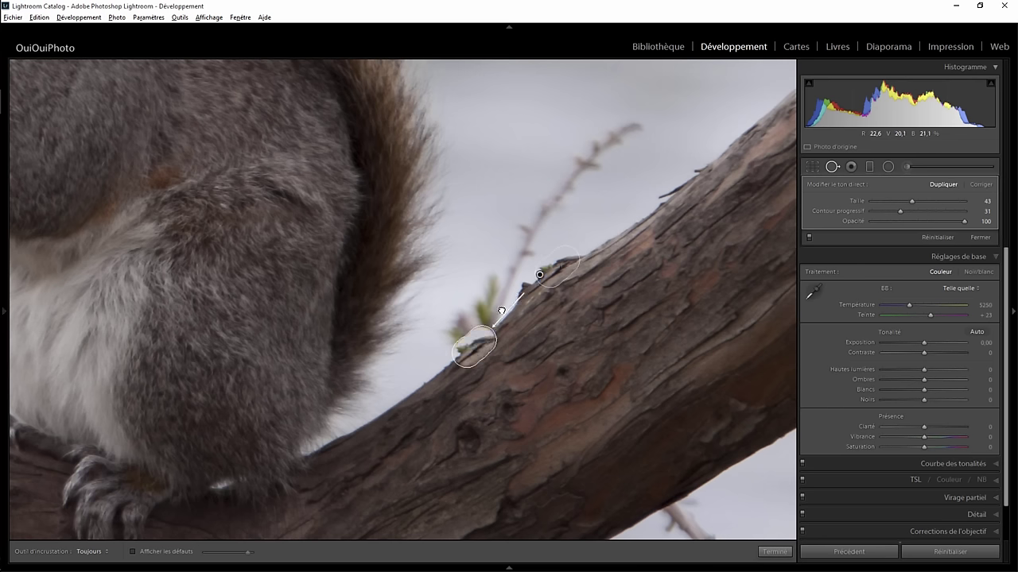
drag(450, 364, 425, 385)
click(495, 326)
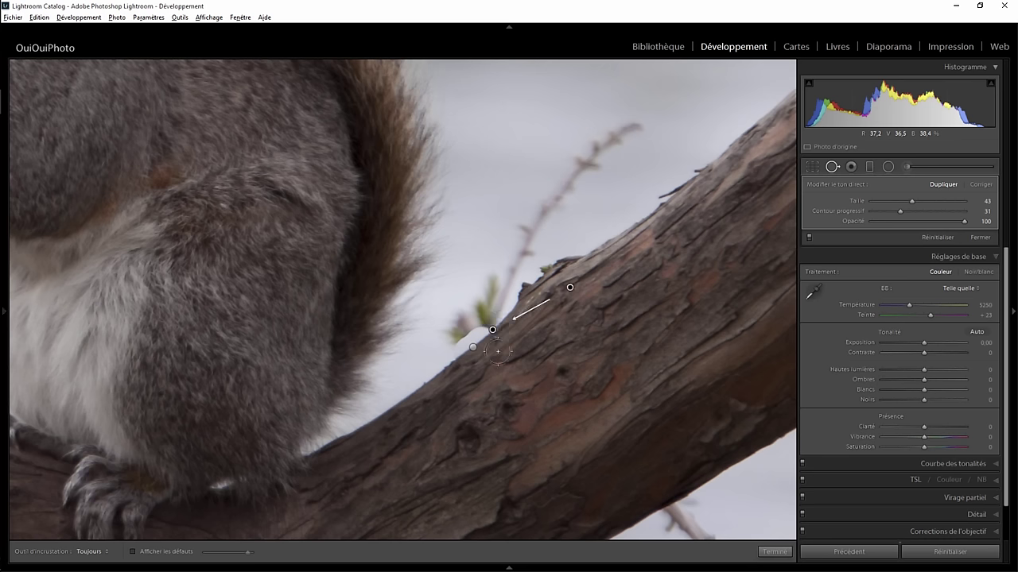
mouse_move(440, 368)
mouse_down()
mouse_move(437, 380)
mouse_move(440, 371)
mouse_up()
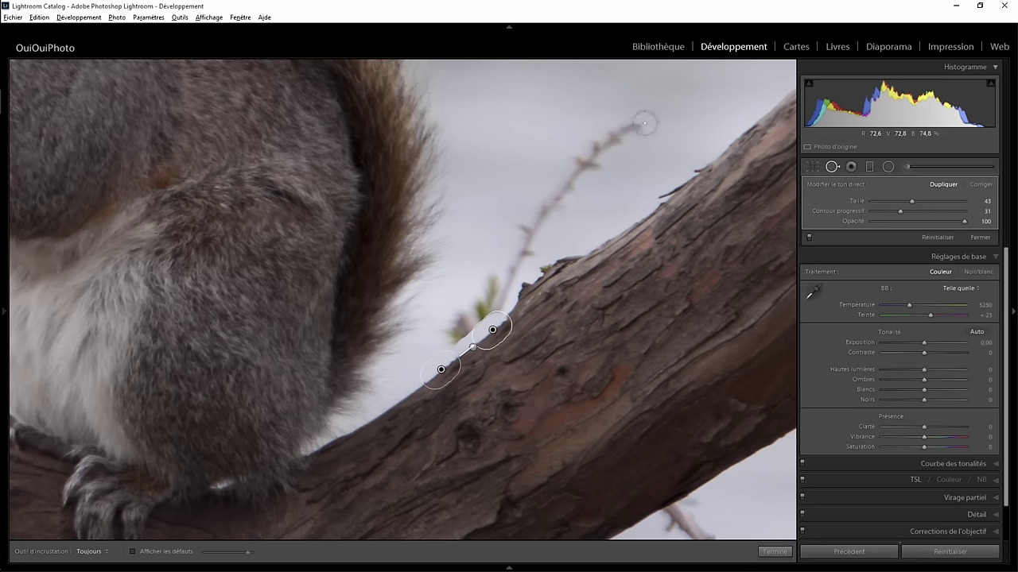
Heal the bare twig rising into the sky using clean sky above as the source
mouse_move(644, 123)
mouse_down()
mouse_move(578, 165)
mouse_move(548, 211)
mouse_up()
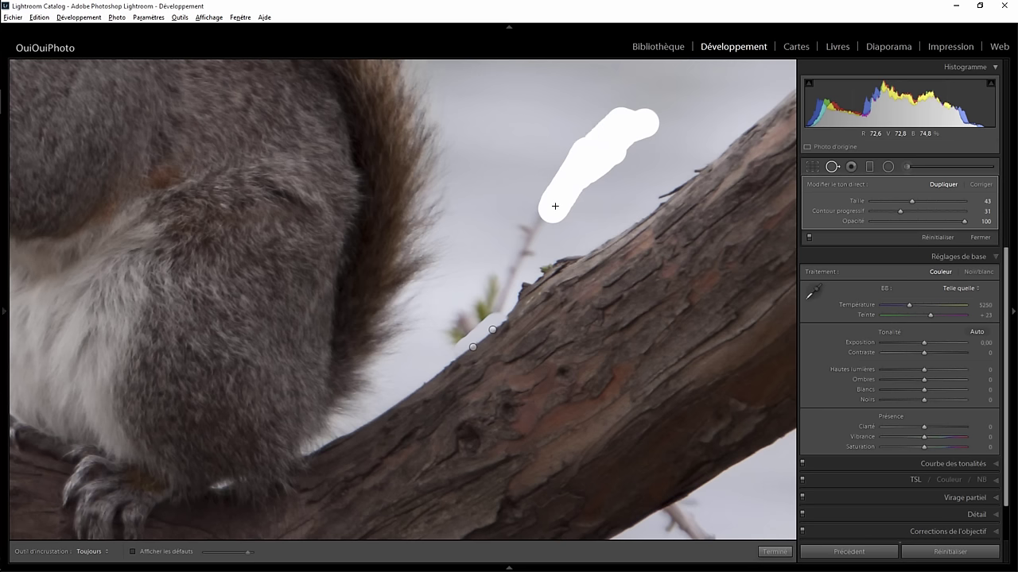
mouse_move(555, 206)
mouse_down()
mouse_move(453, 339)
mouse_move(450, 325)
mouse_move(489, 293)
mouse_up()
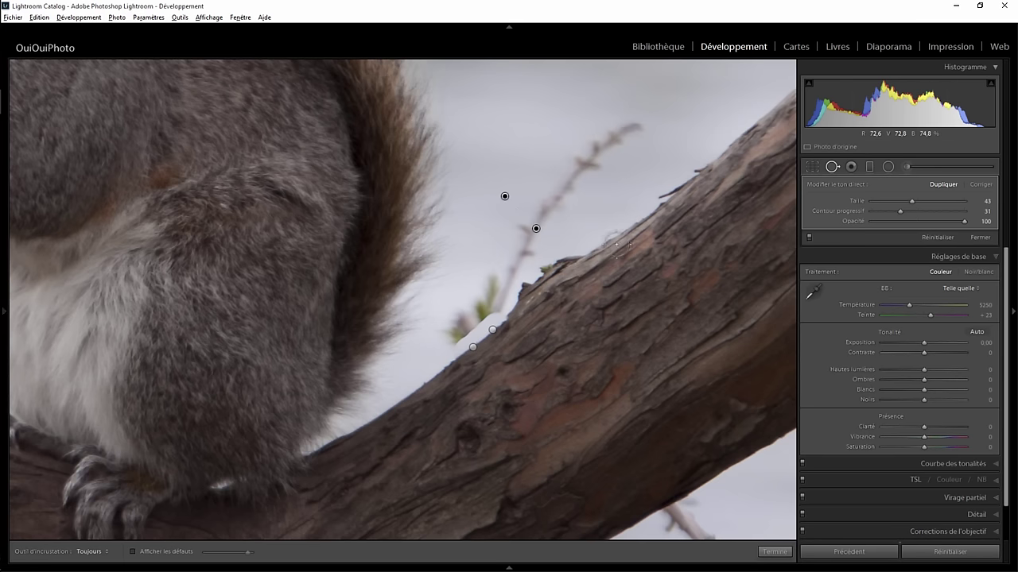
mouse_move(504, 197)
mouse_down()
mouse_move(555, 151)
mouse_move(554, 112)
mouse_up()
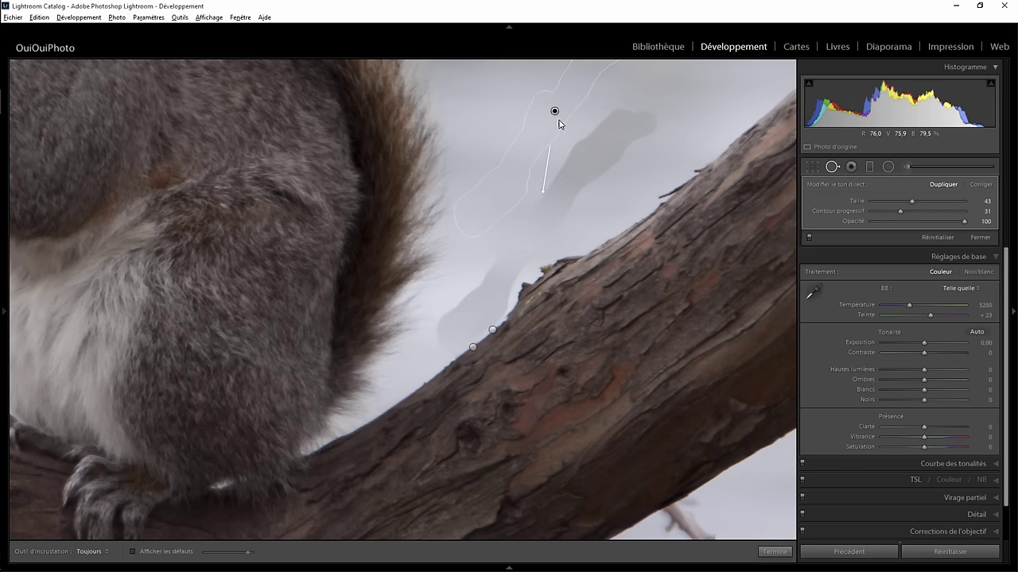
click(980, 185)
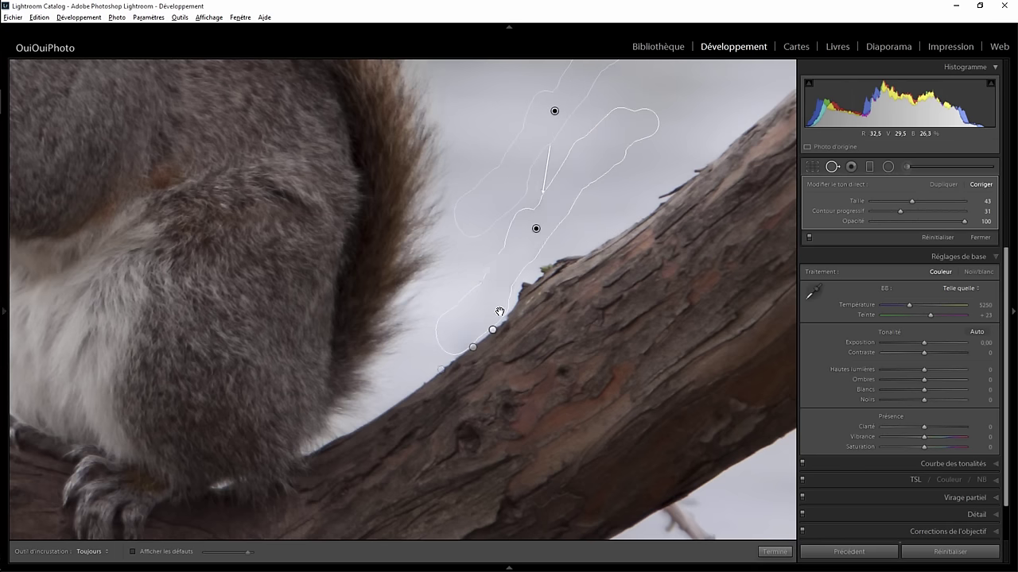
drag(536, 230, 536, 230)
click(473, 346)
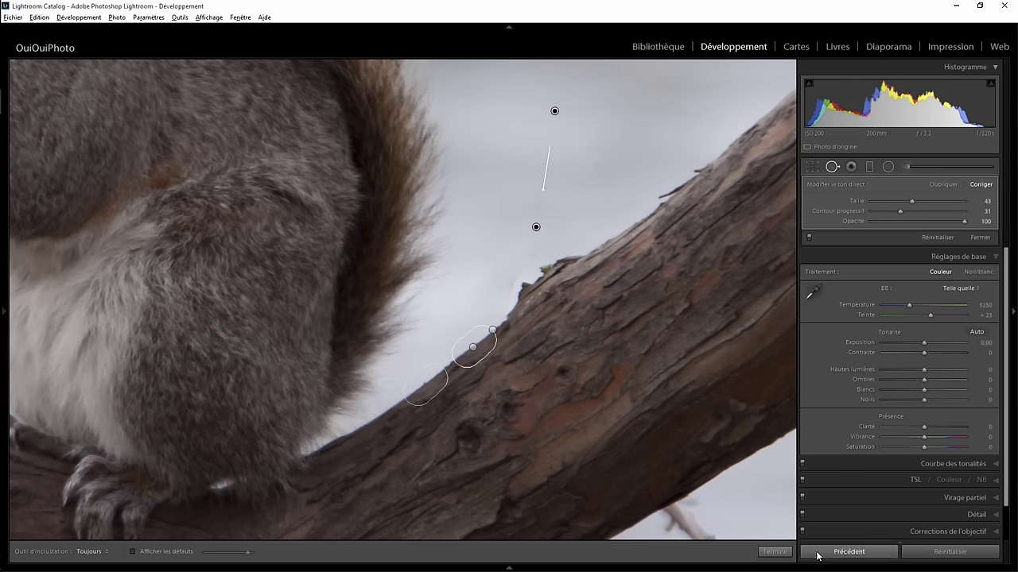
click(775, 552)
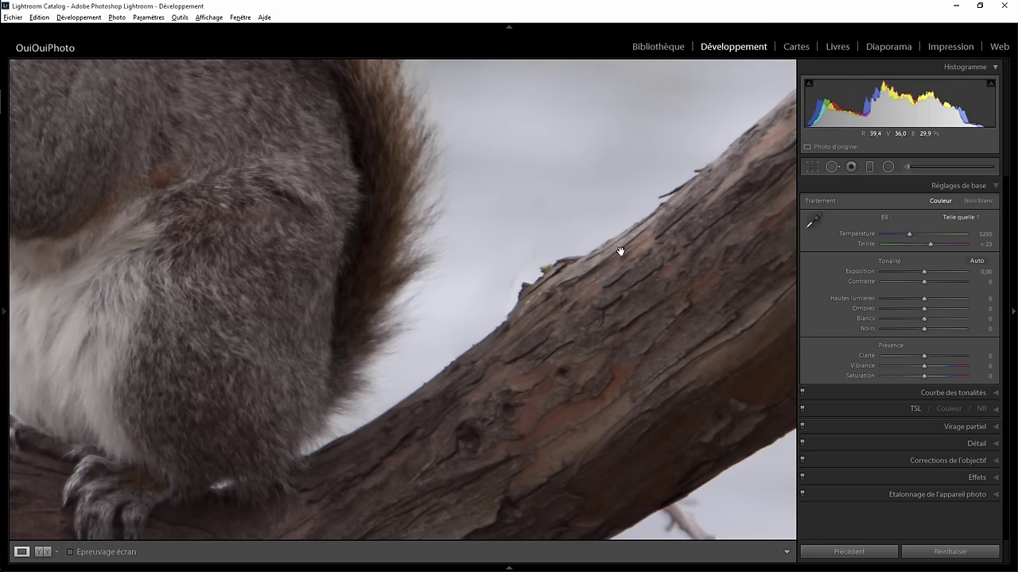
Paint out the leftover twig trace in the sky with sky sampled from upper right
click(832, 166)
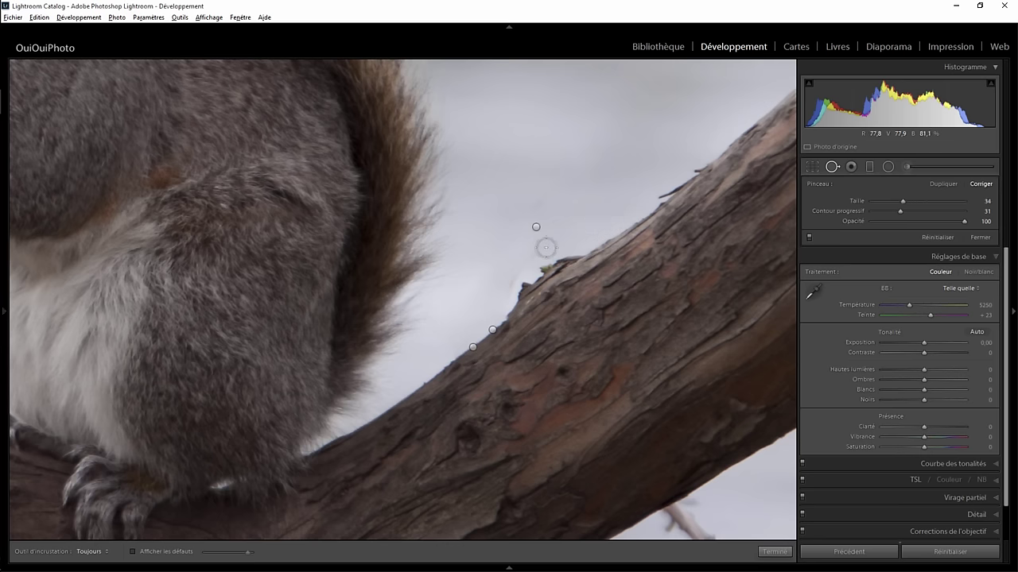
mouse_move(545, 247)
mouse_down()
mouse_move(509, 278)
mouse_move(498, 302)
mouse_up()
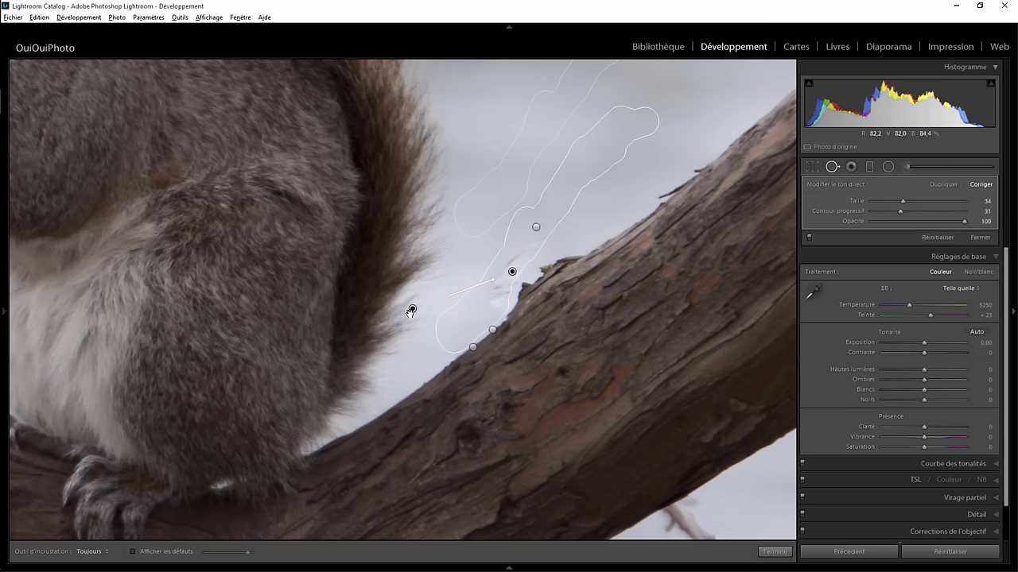
drag(411, 311, 610, 142)
click(775, 552)
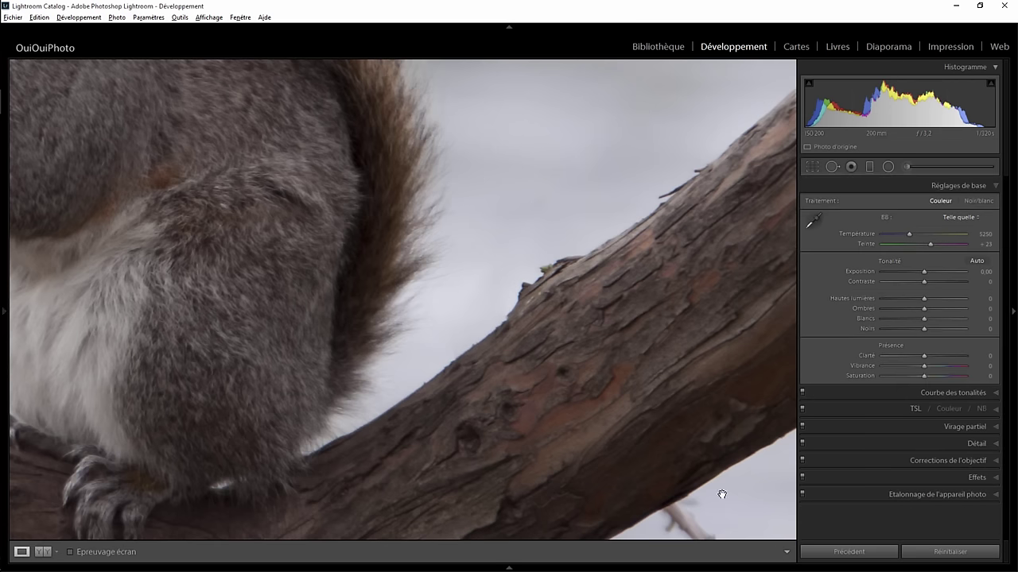
Zoom in and clone out the upper twig joint on the branch, sampling along the branch
click(589, 353)
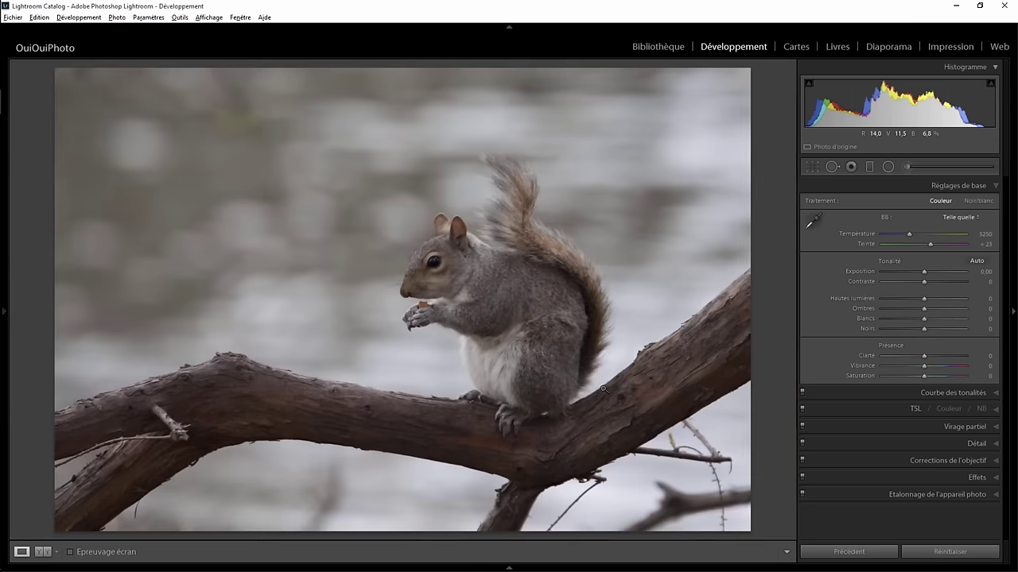
click(683, 417)
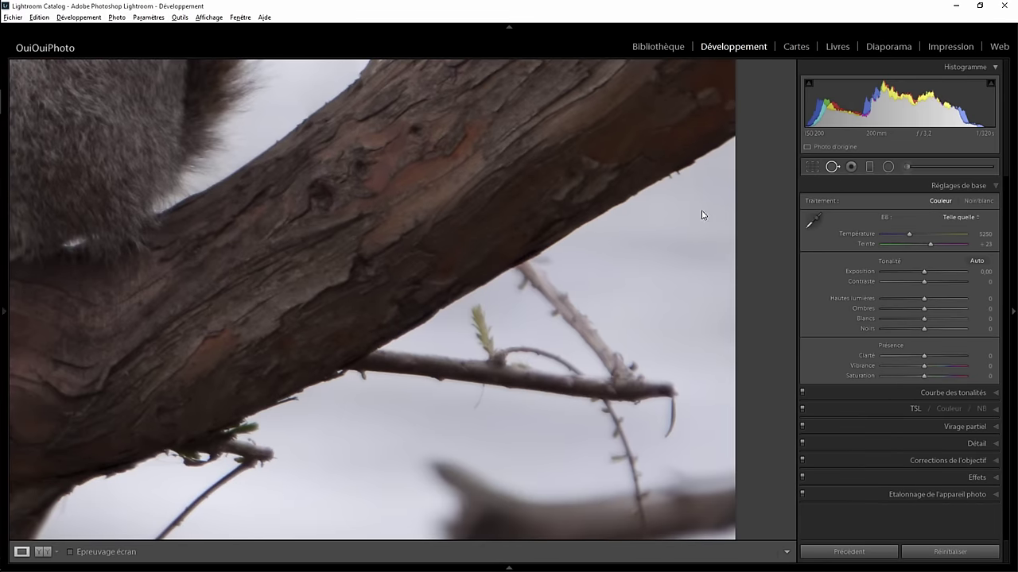
key(q)
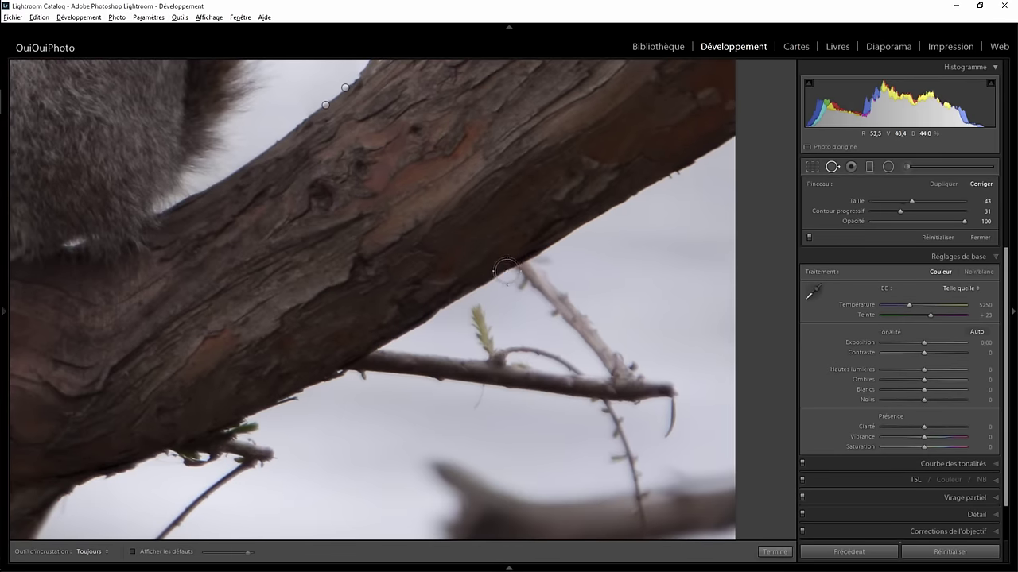
drag(509, 270, 542, 255)
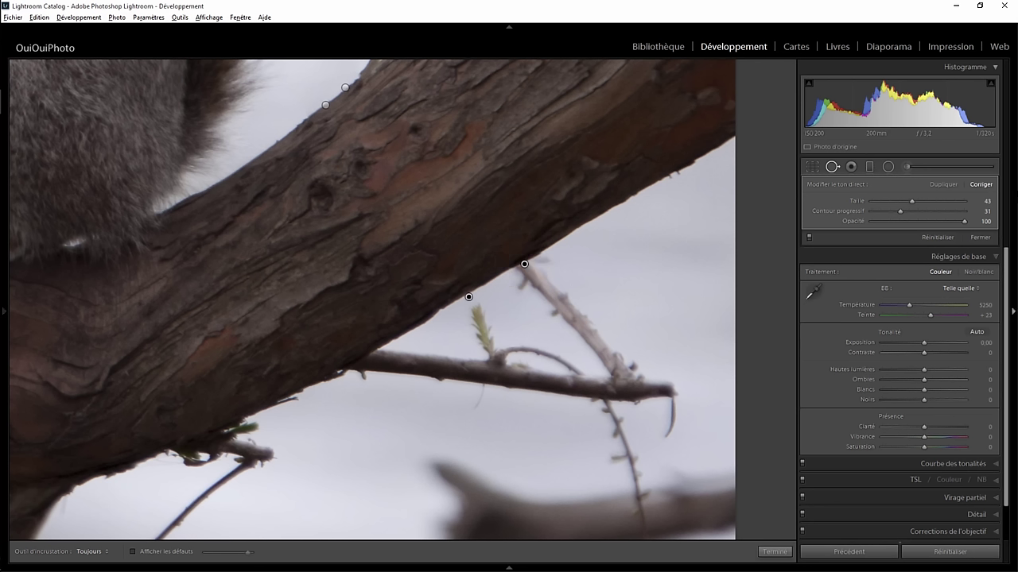
click(952, 184)
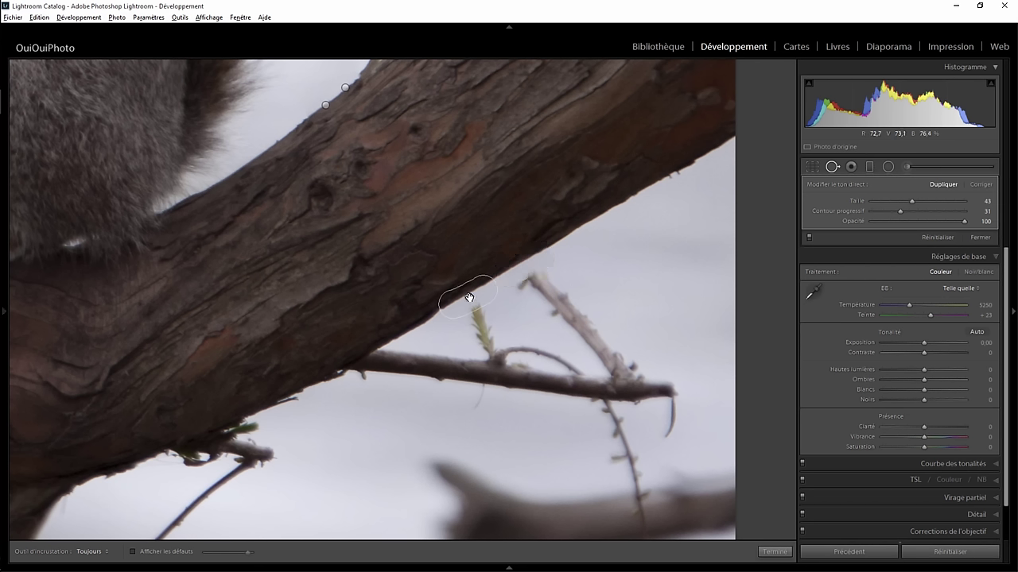
drag(469, 299, 603, 218)
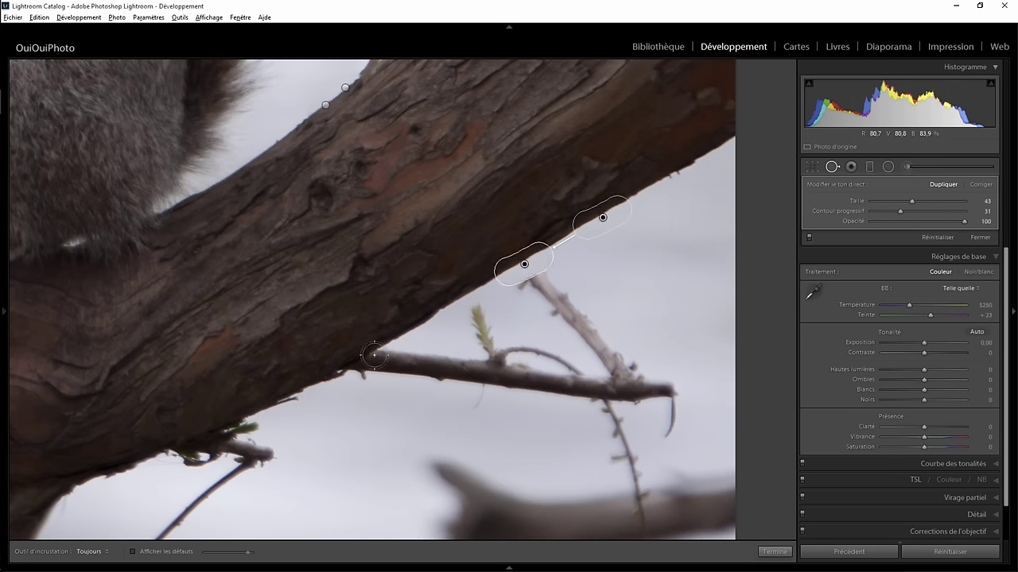
Heal the lower twig joint with bark from farther up, then zoom out to the full photo
mouse_move(336, 371)
mouse_down()
mouse_move(360, 355)
mouse_move(348, 367)
mouse_up()
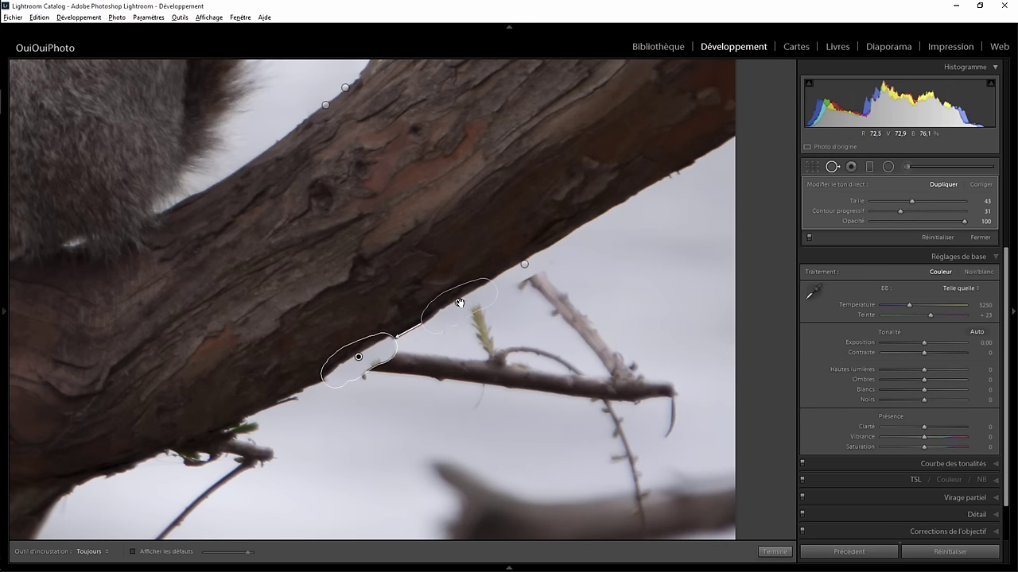
drag(460, 303, 595, 213)
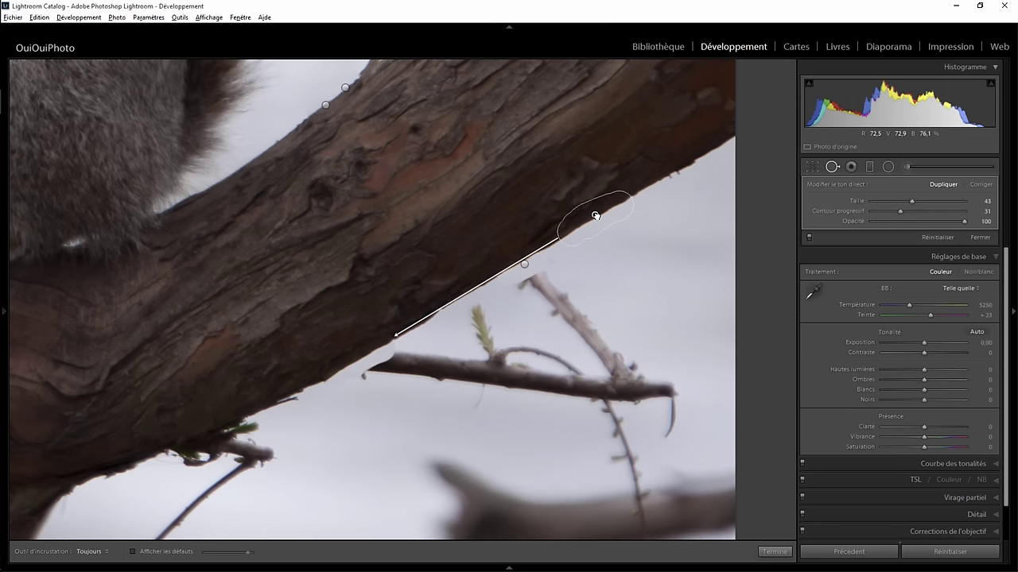
click(774, 551)
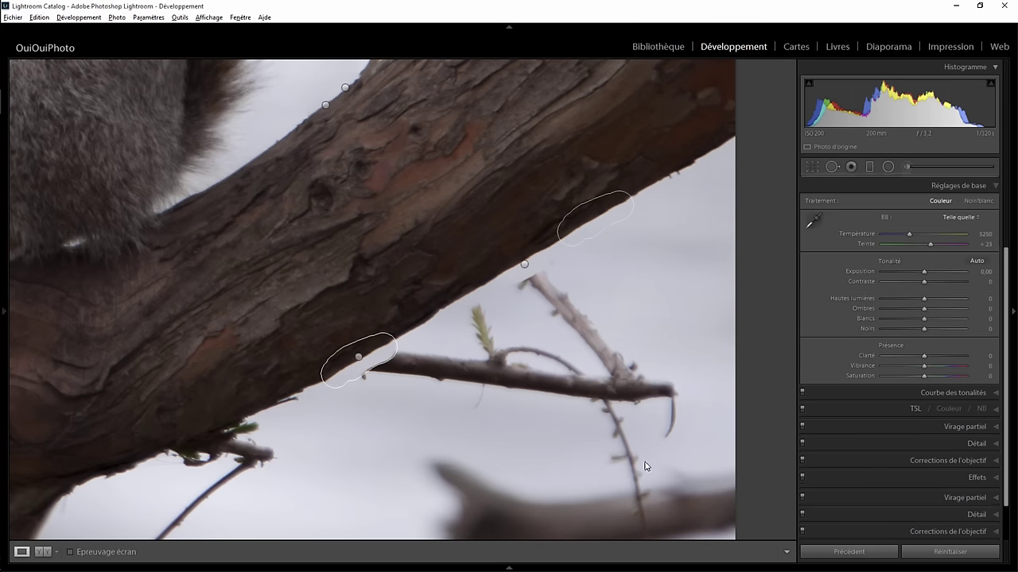
click(610, 393)
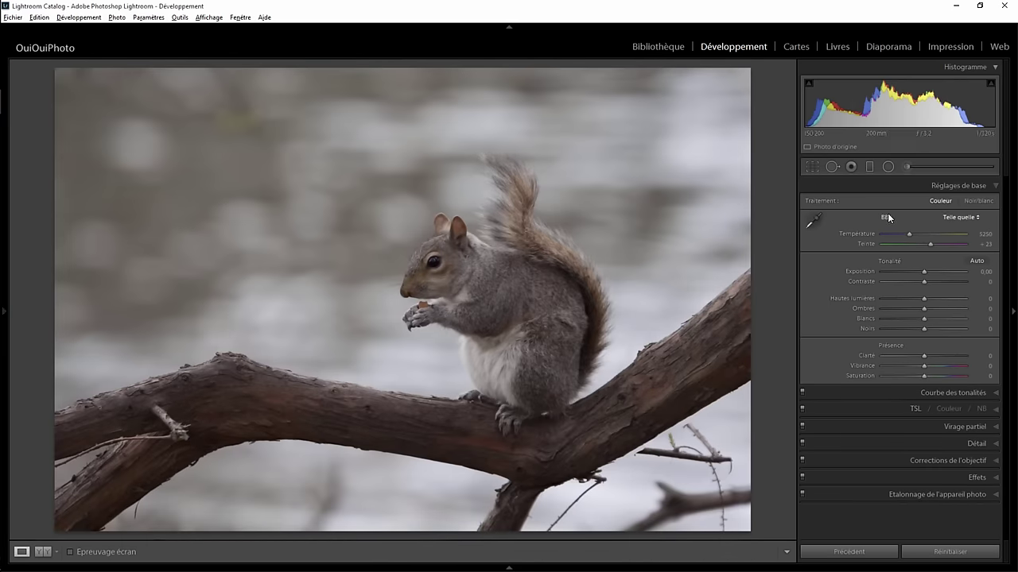
Paint heal patches over the thin twigs below the branch at lower right, set to Heal mode
click(831, 168)
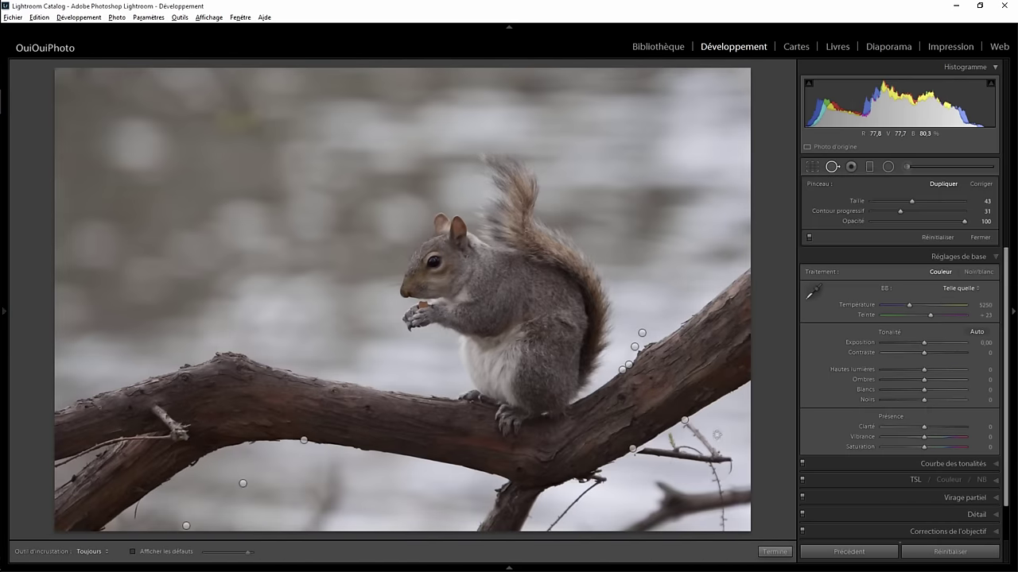
drag(706, 439, 710, 460)
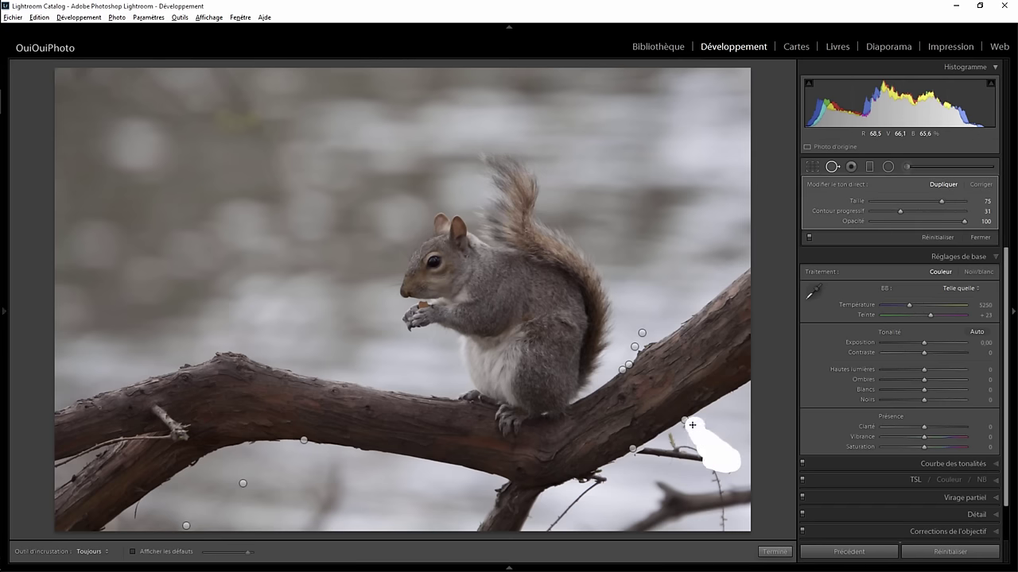
mouse_move(682, 443)
mouse_down()
mouse_move(672, 443)
mouse_move(703, 460)
mouse_up()
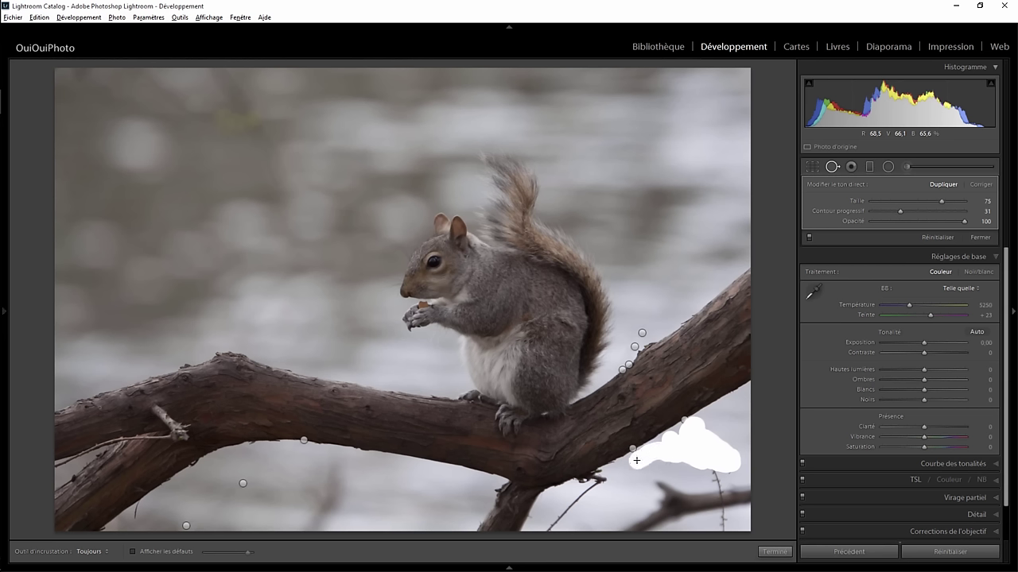
drag(658, 460, 721, 528)
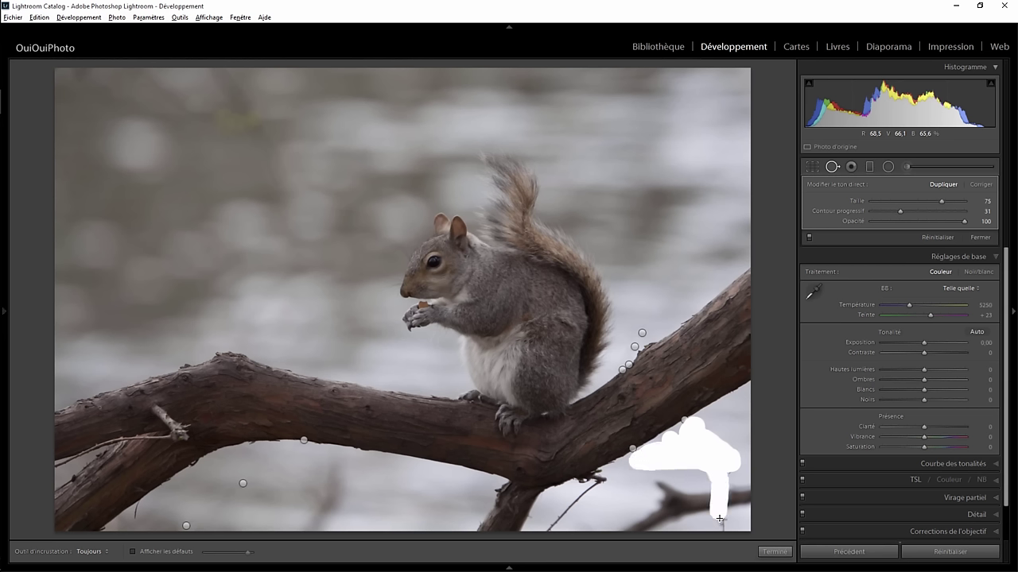
mouse_move(739, 489)
mouse_down()
mouse_move(741, 499)
mouse_move(714, 504)
mouse_move(662, 485)
mouse_up()
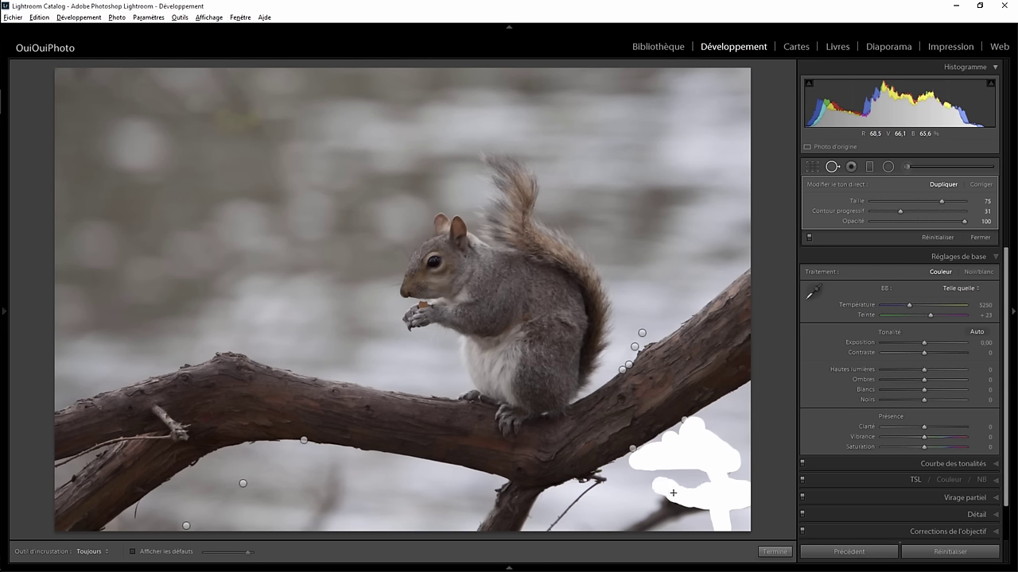
mouse_move(715, 511)
mouse_down()
mouse_move(650, 527)
mouse_move(668, 496)
mouse_move(620, 531)
mouse_move(665, 496)
mouse_move(664, 528)
mouse_up()
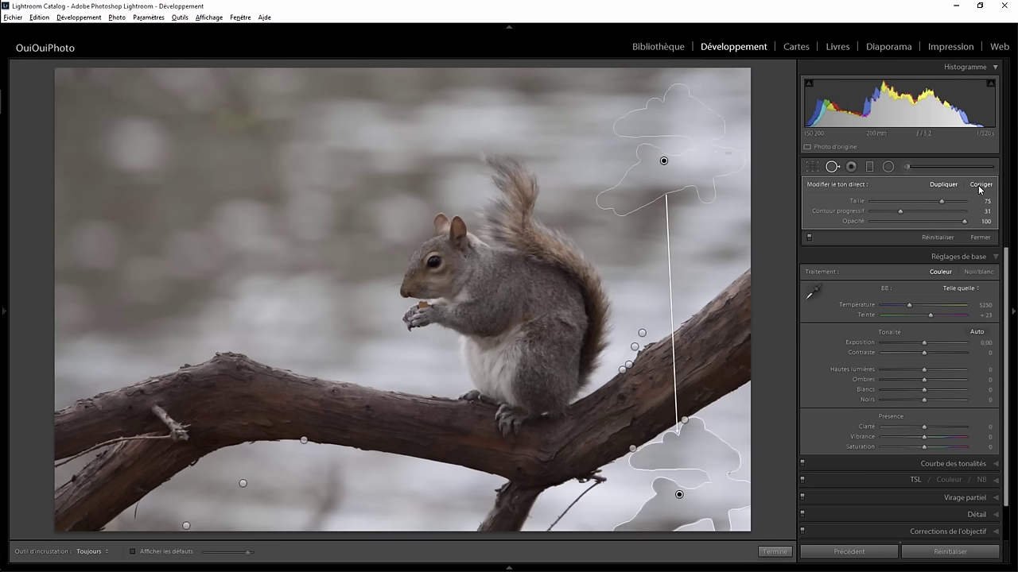
click(980, 184)
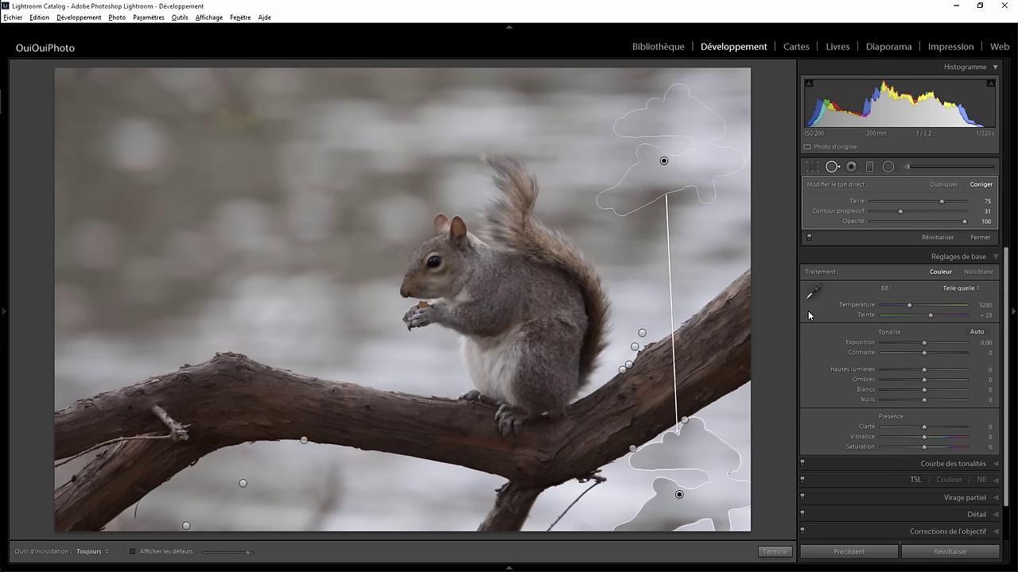
click(774, 551)
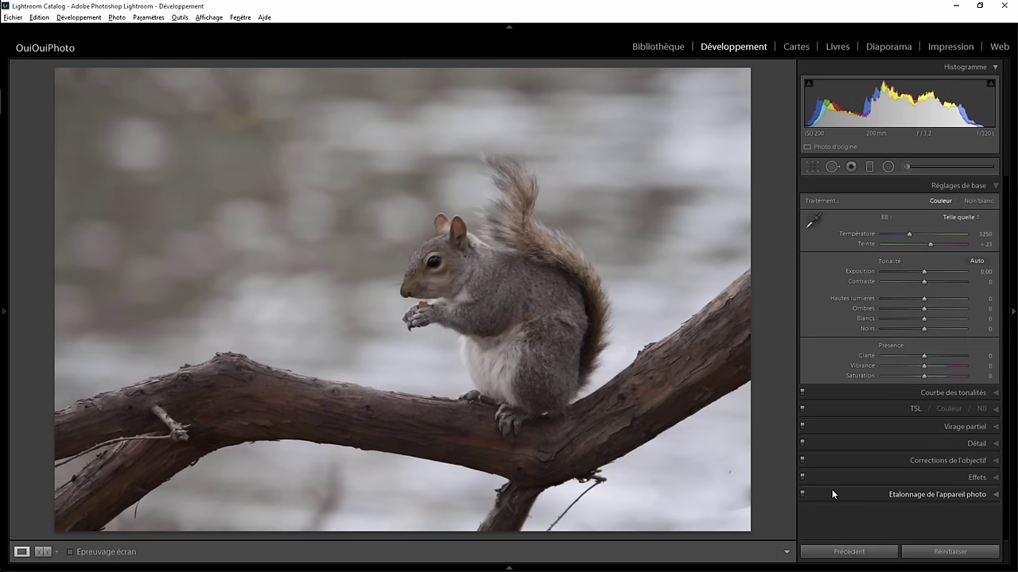
Re-source the lower-right patch and heal the corner twig fragments with clean sky
click(831, 167)
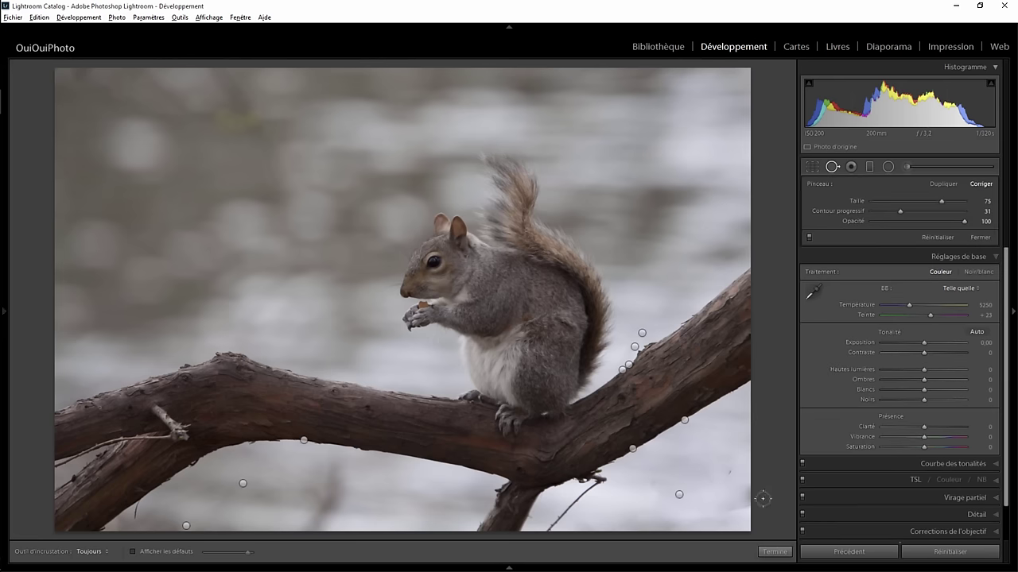
drag(742, 475, 721, 473)
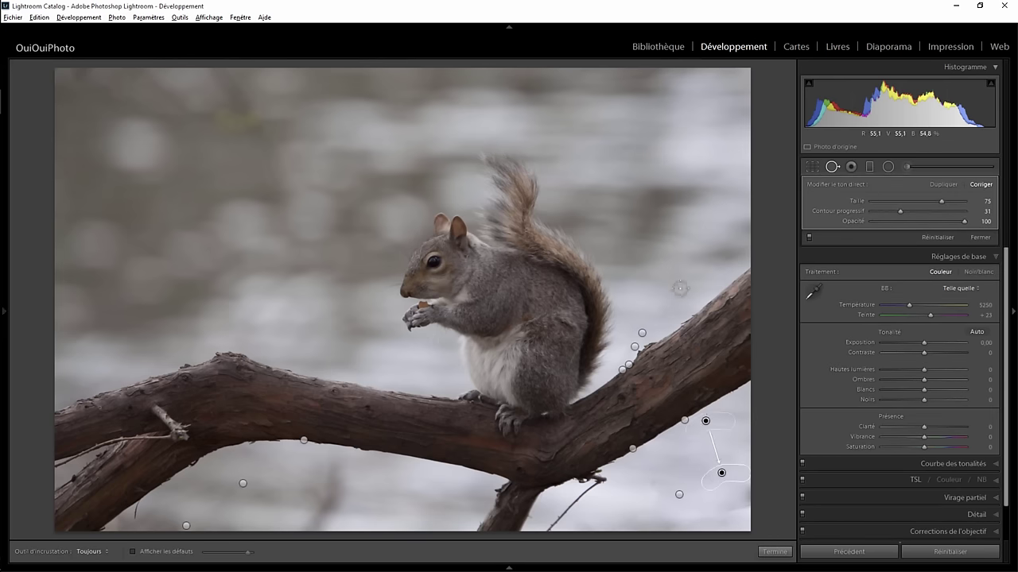
mouse_move(721, 473)
key(slash)
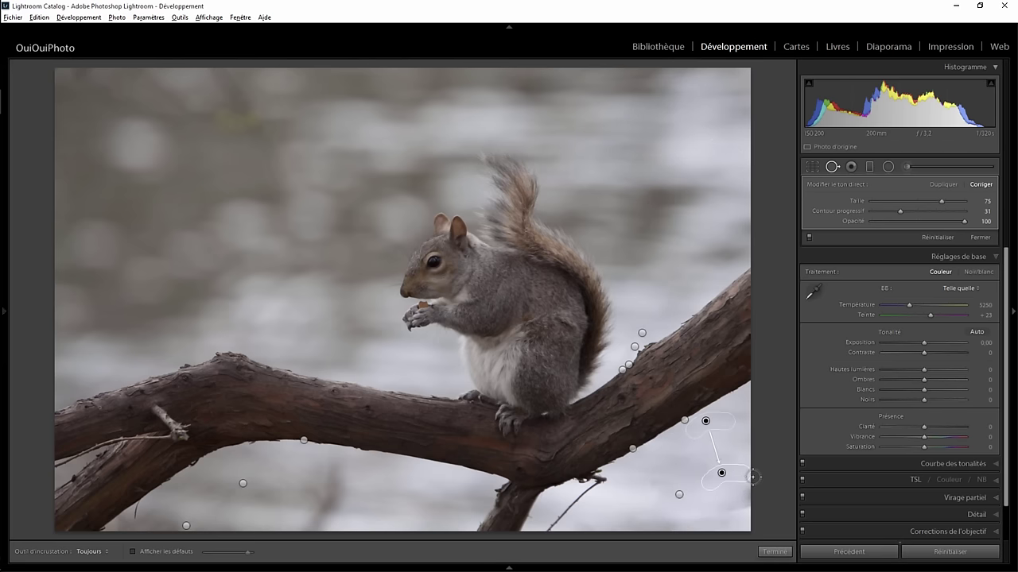
drag(752, 480, 724, 515)
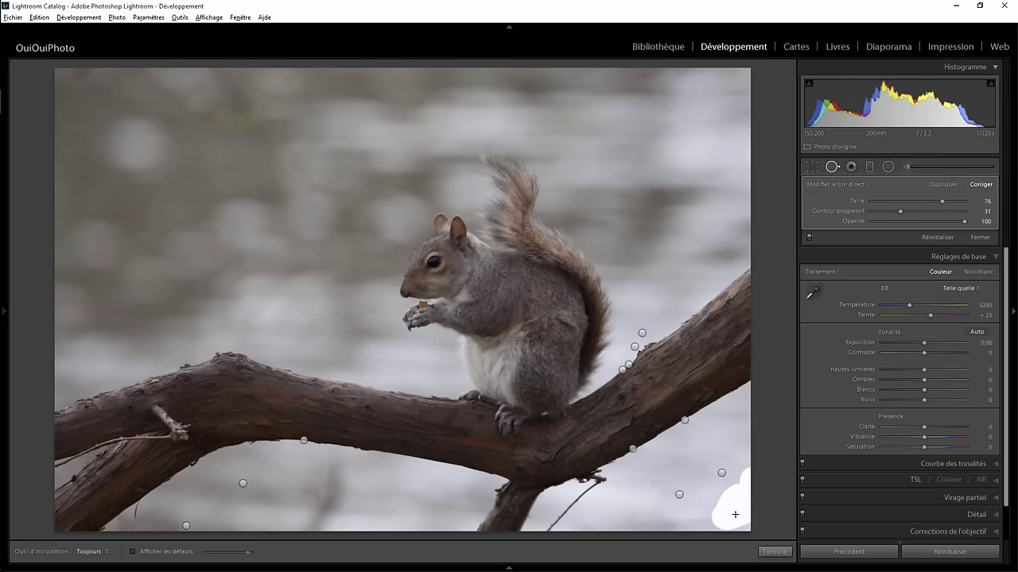
drag(742, 512, 693, 141)
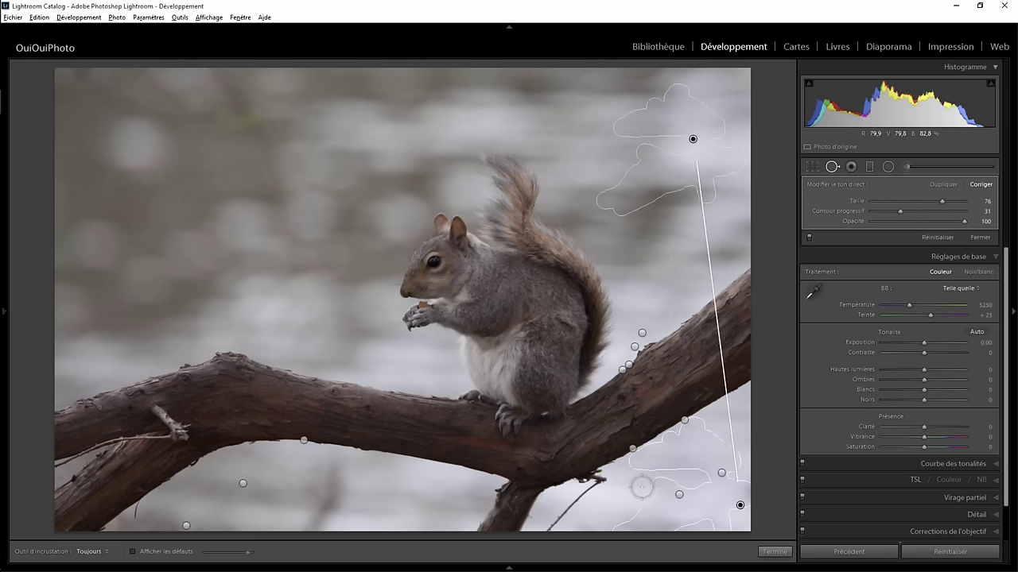
drag(640, 485, 655, 483)
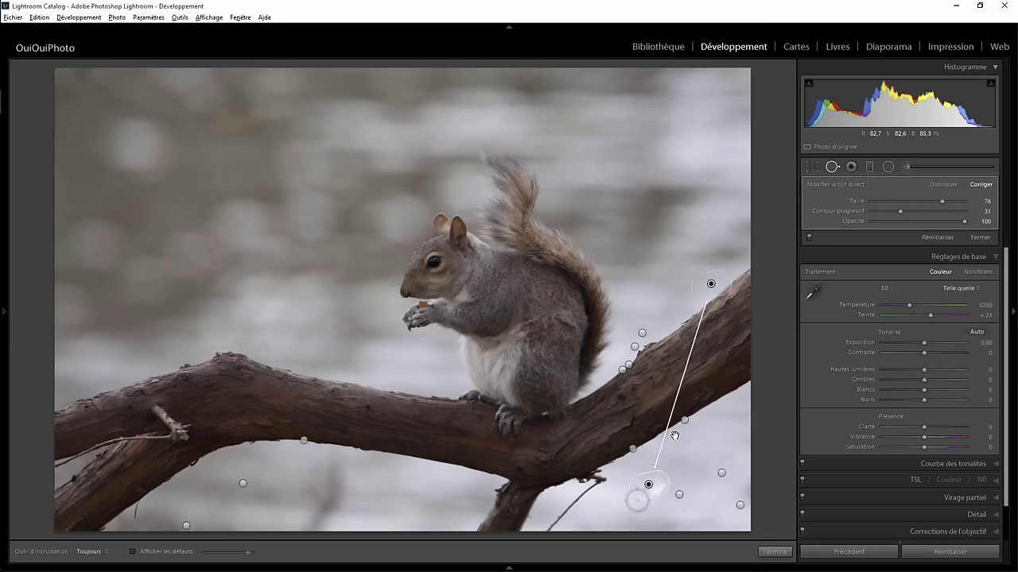
mouse_move(710, 284)
mouse_down()
mouse_move(654, 251)
mouse_move(687, 229)
mouse_up()
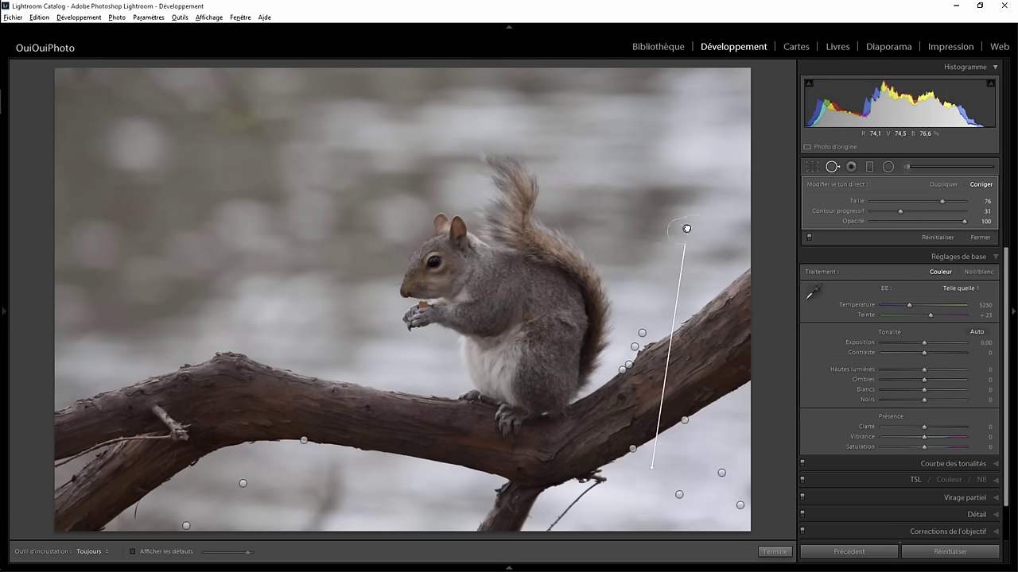
click(774, 551)
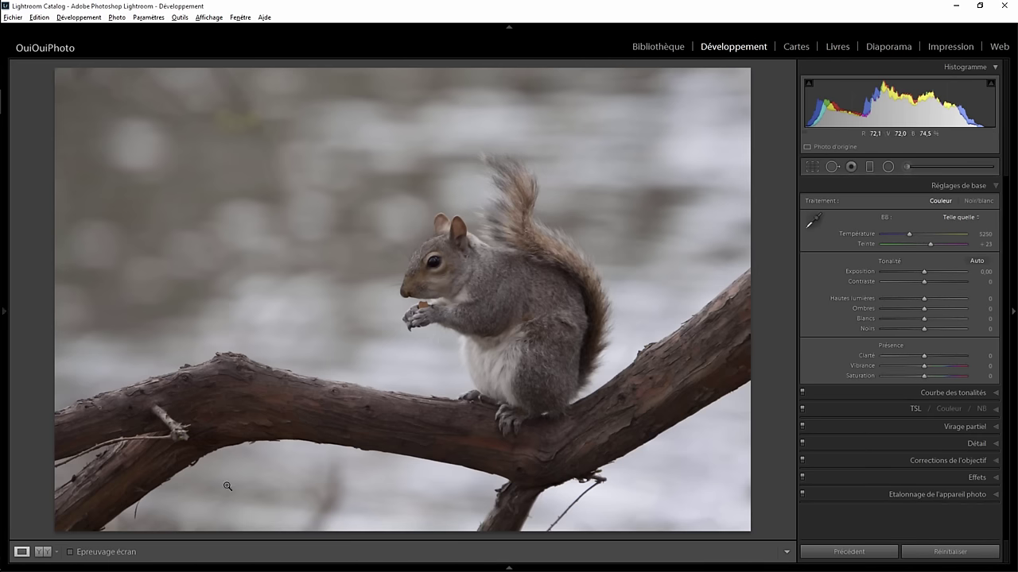
Zoom to 1:1 and clone over the tip of the thin twig with a smaller brush
click(599, 494)
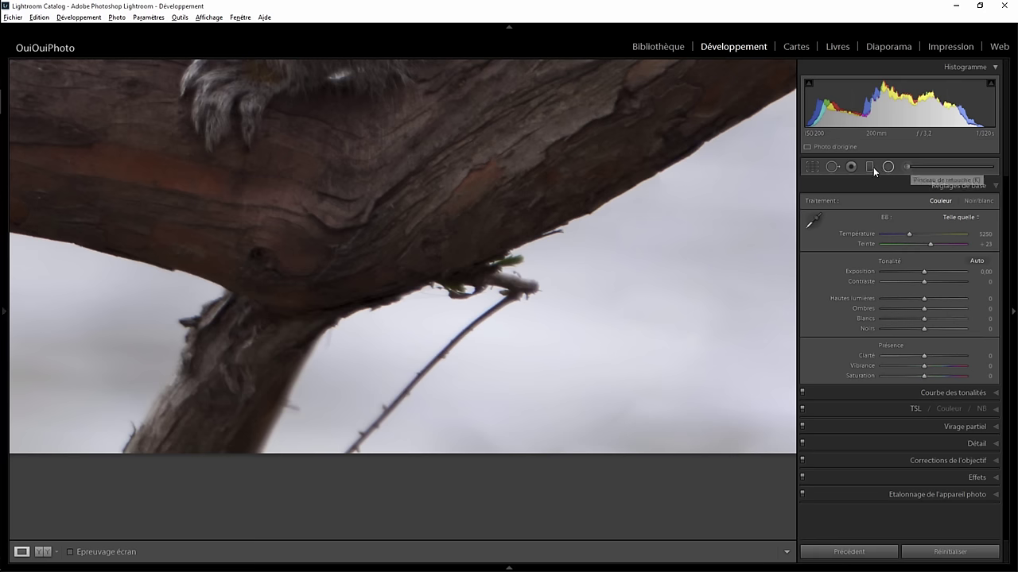
click(832, 167)
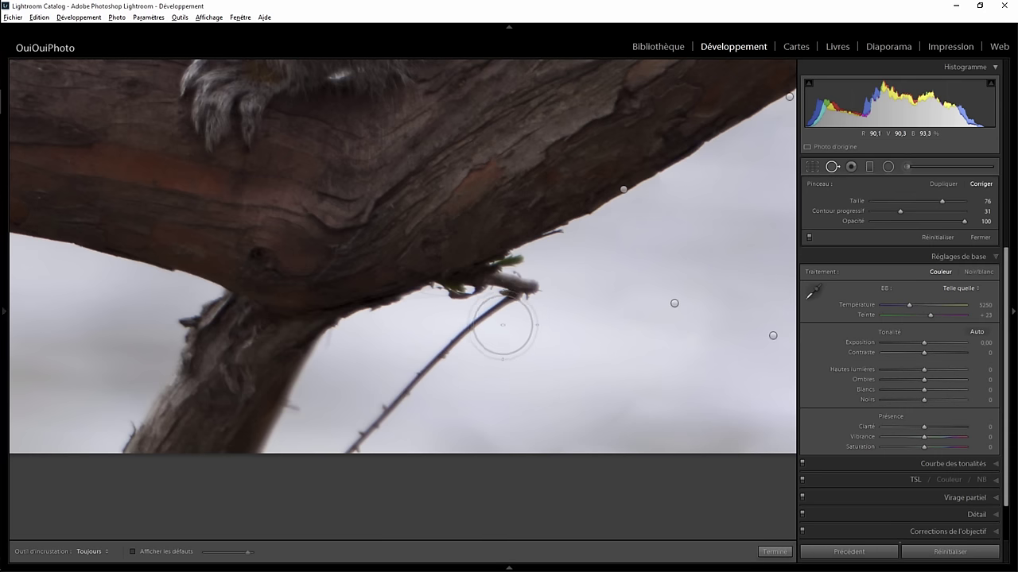
scroll(506, 323, down, 3)
scroll(508, 314, down, 2)
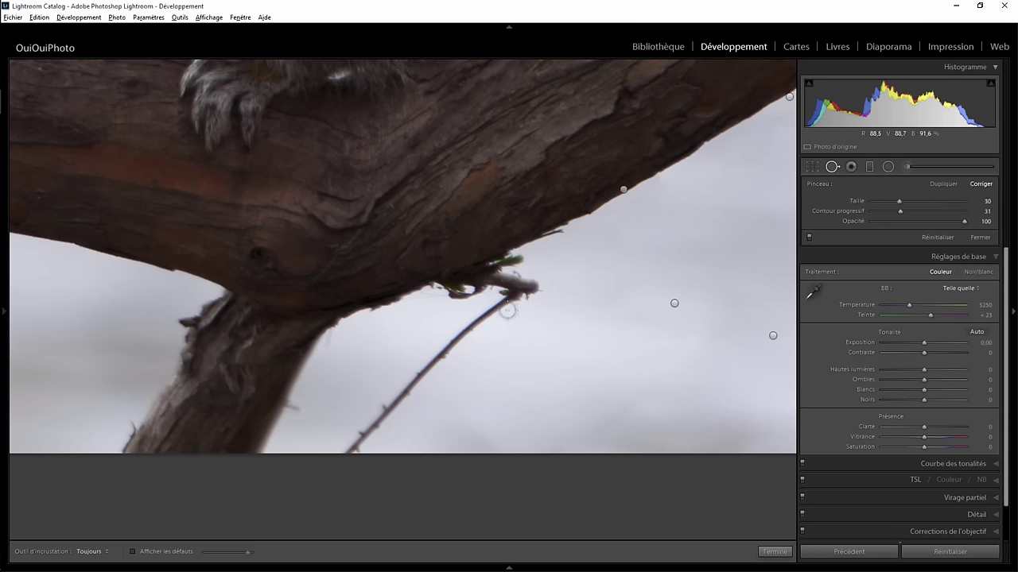
drag(504, 295, 583, 309)
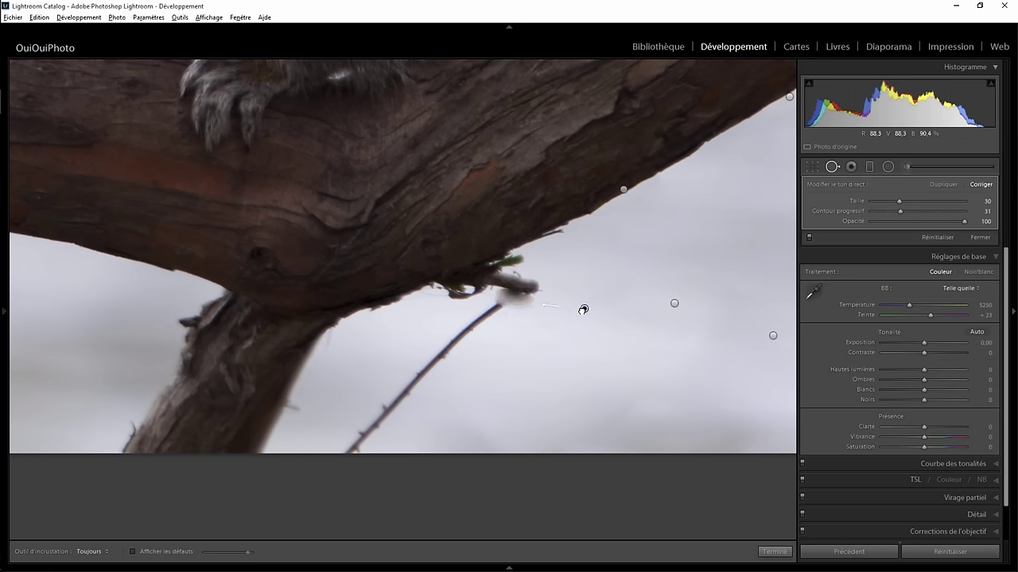
click(943, 183)
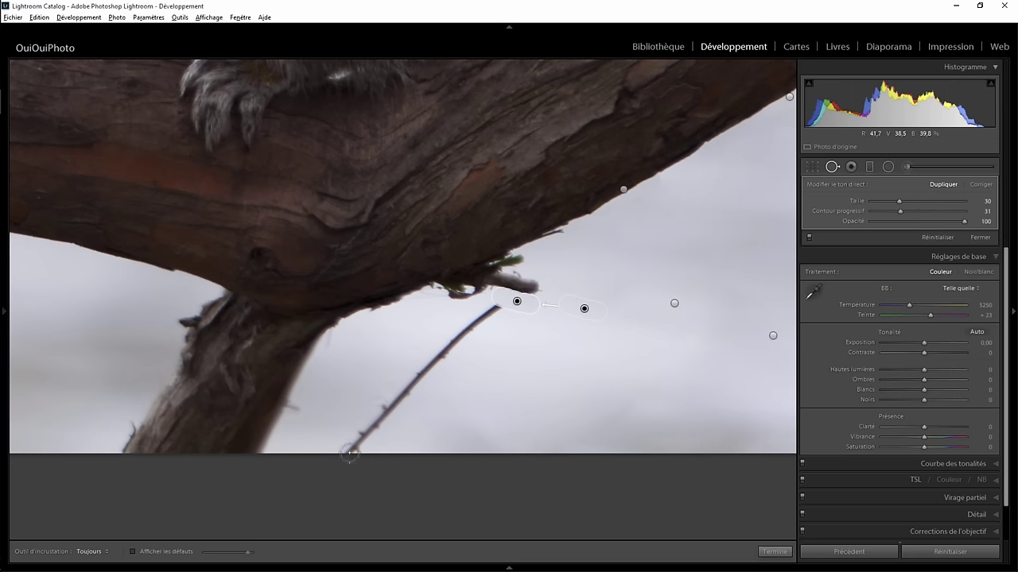
Extend the patch along the whole length of the diagonal twig
scroll(348, 455, up, 3)
mouse_move(348, 454)
mouse_down()
mouse_move(461, 342)
mouse_move(532, 314)
mouse_up()
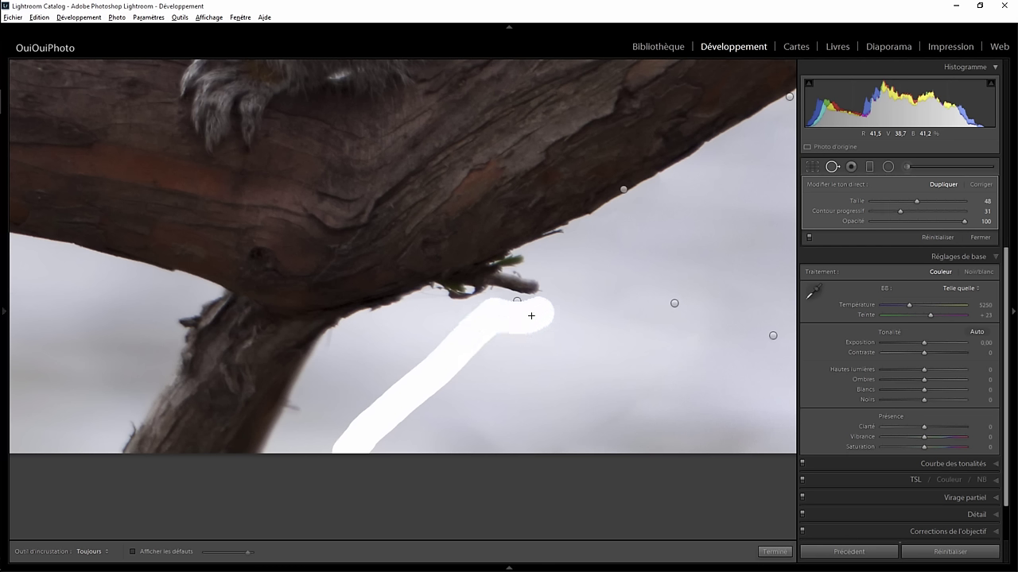
drag(454, 346, 376, 415)
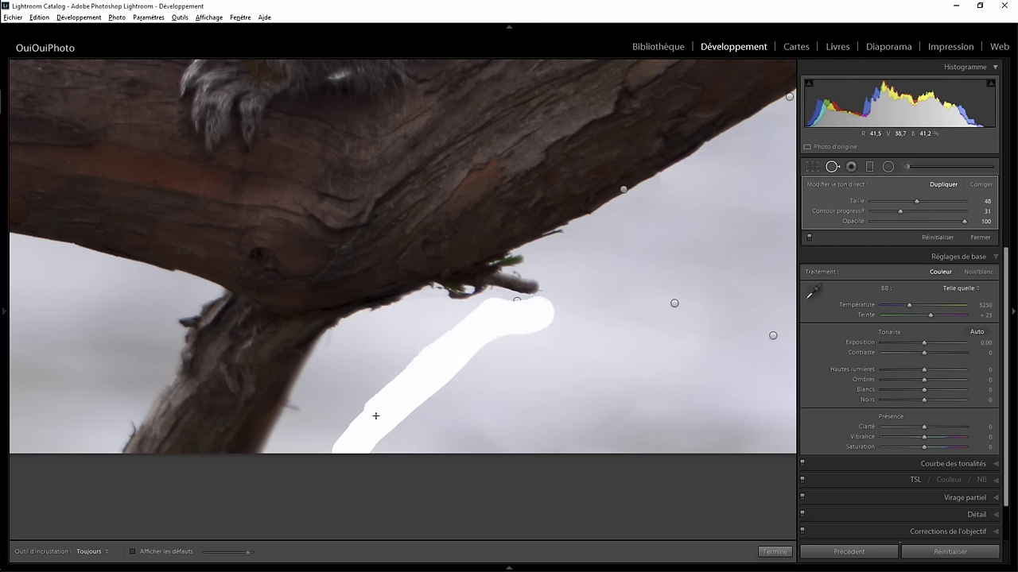
drag(340, 458, 340, 456)
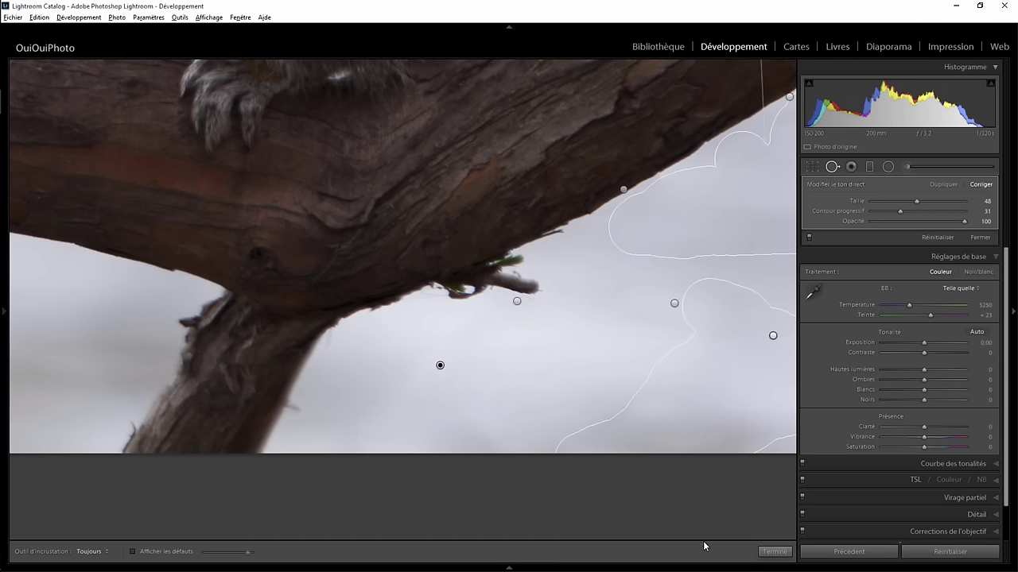
Retighten the crop's top-right corner, shift the photo slightly left, and apply the crop
click(775, 552)
click(728, 339)
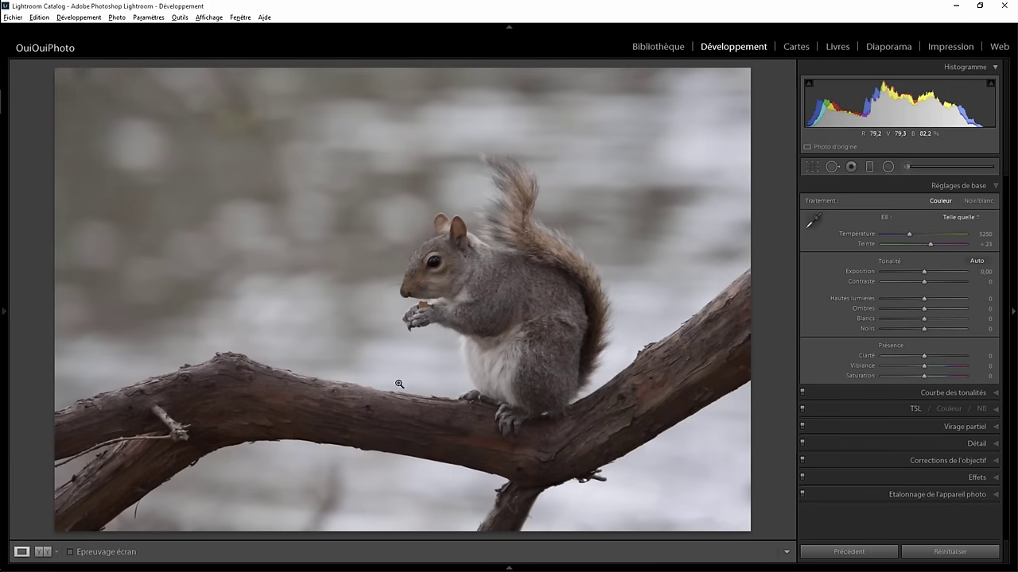
click(811, 167)
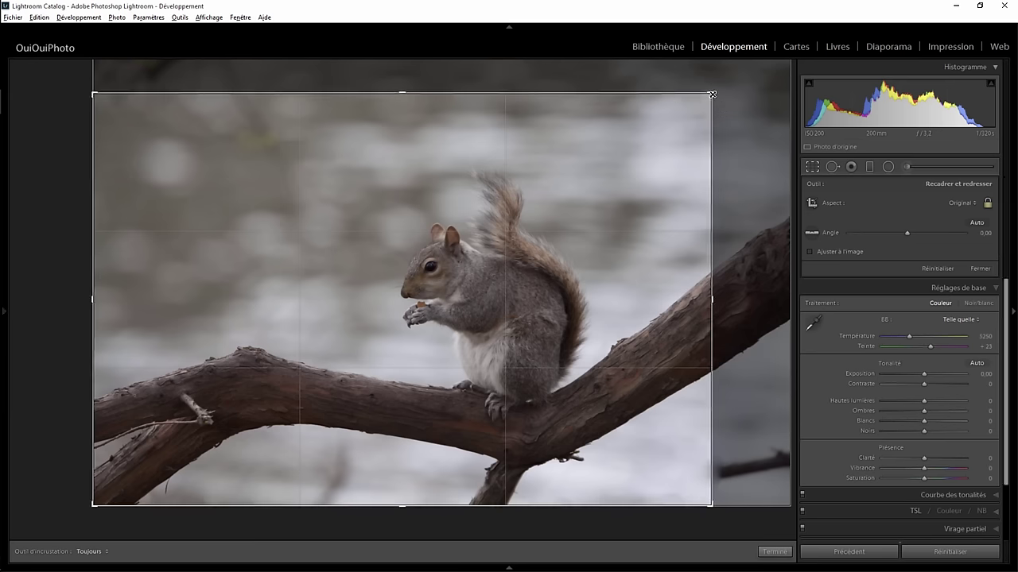
drag(709, 87, 705, 103)
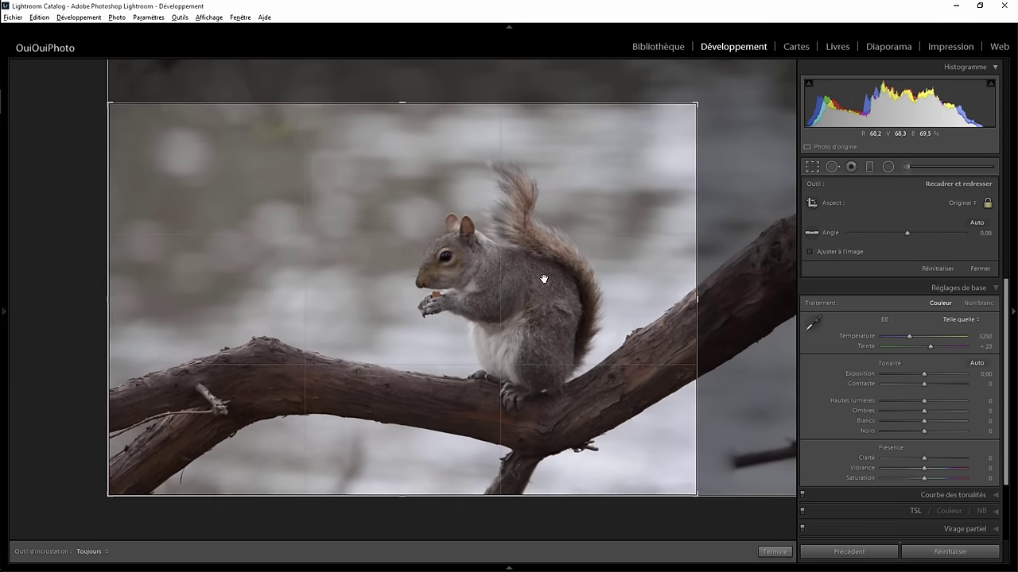
drag(533, 288, 525, 288)
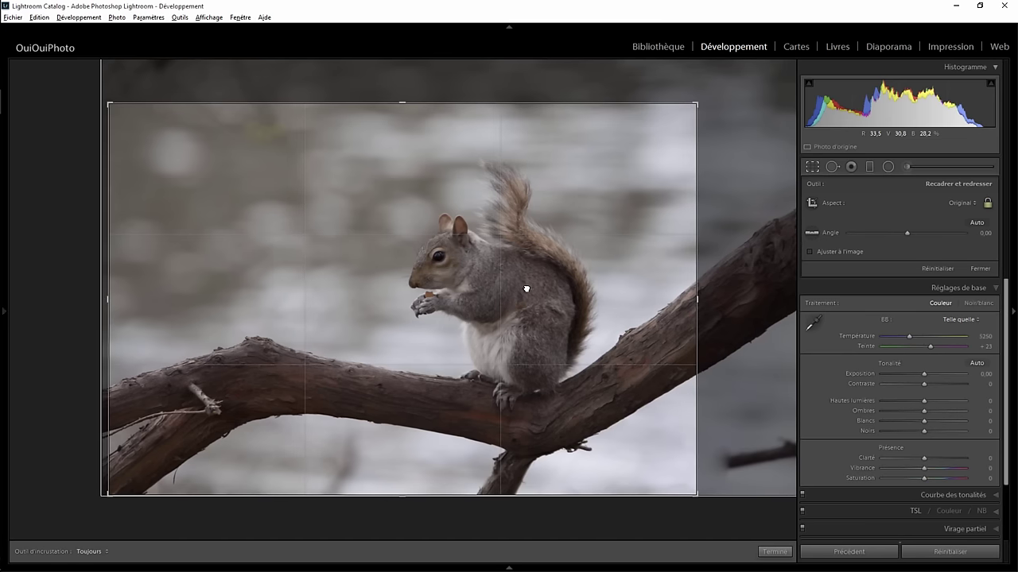
click(775, 552)
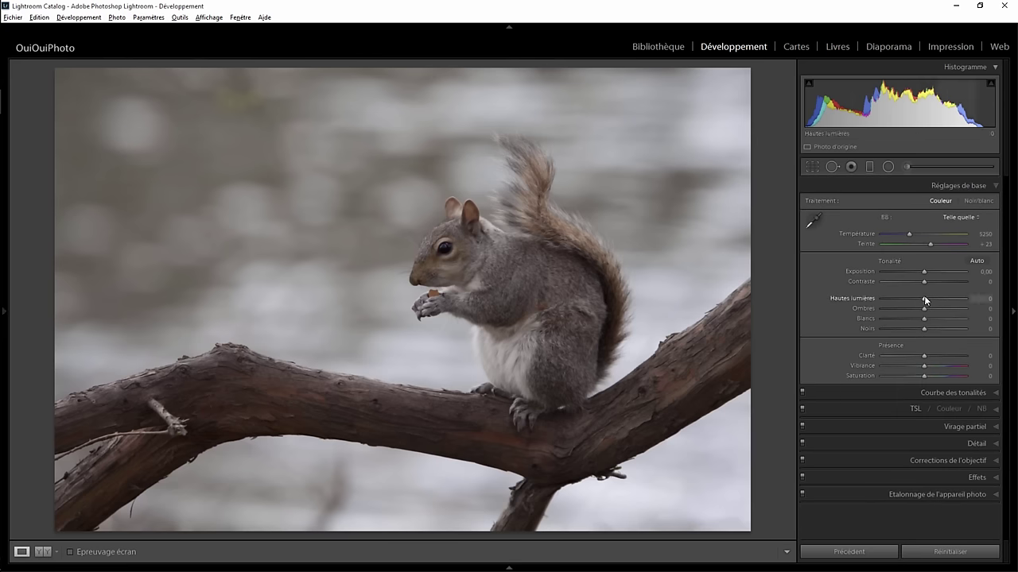
Set Hautes lumières to -100 and Exposition to +0.54, warm Température slightly, and add a -17 vignette
drag(909, 298, 880, 299)
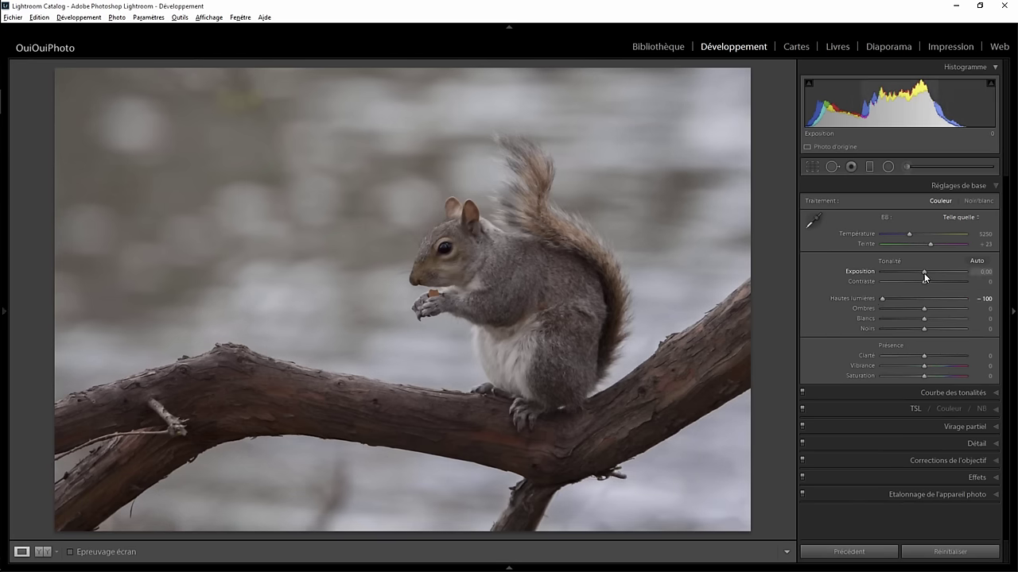
drag(923, 273, 928, 273)
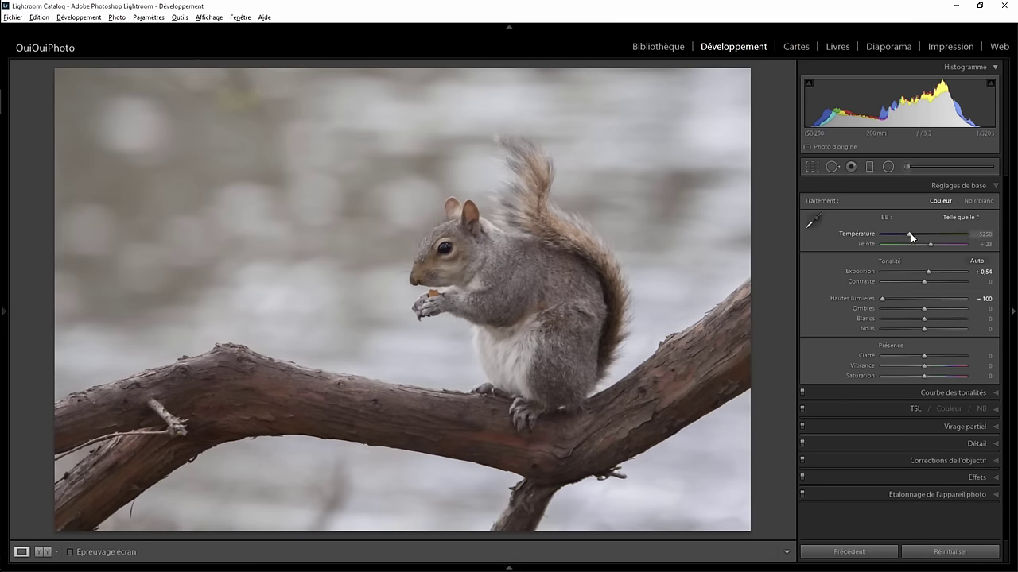
drag(911, 233, 912, 232)
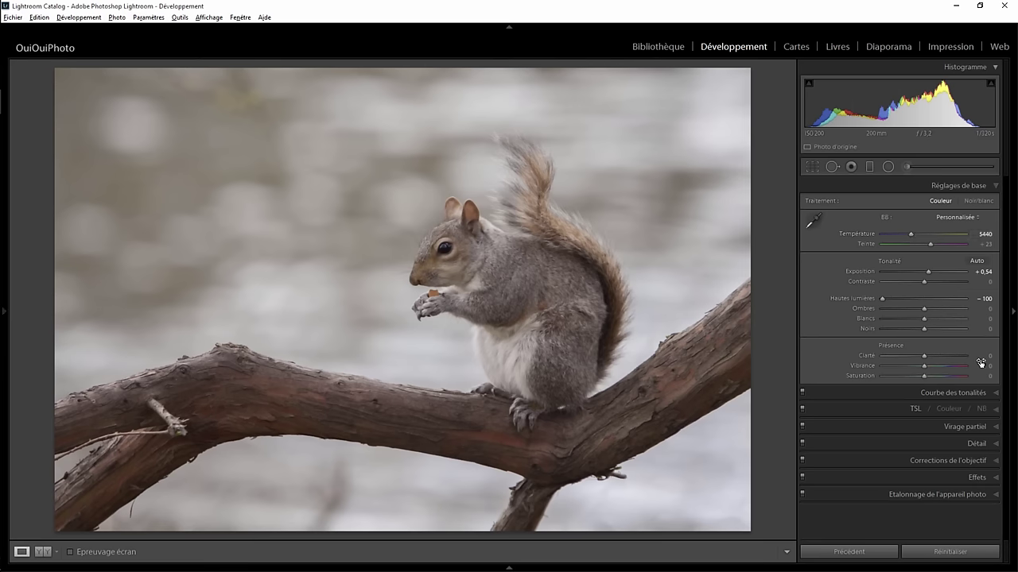
click(997, 480)
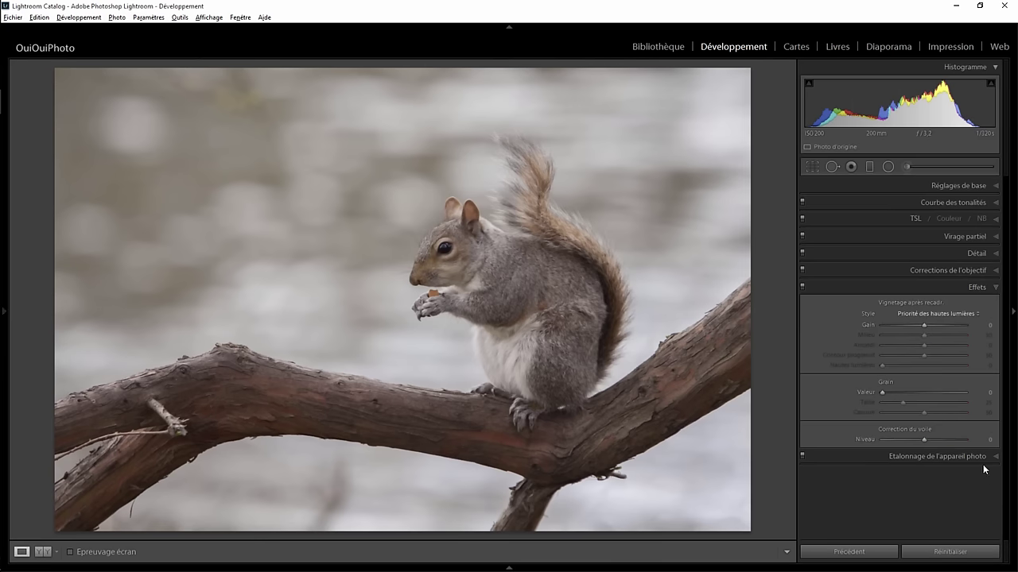
drag(923, 325, 915, 323)
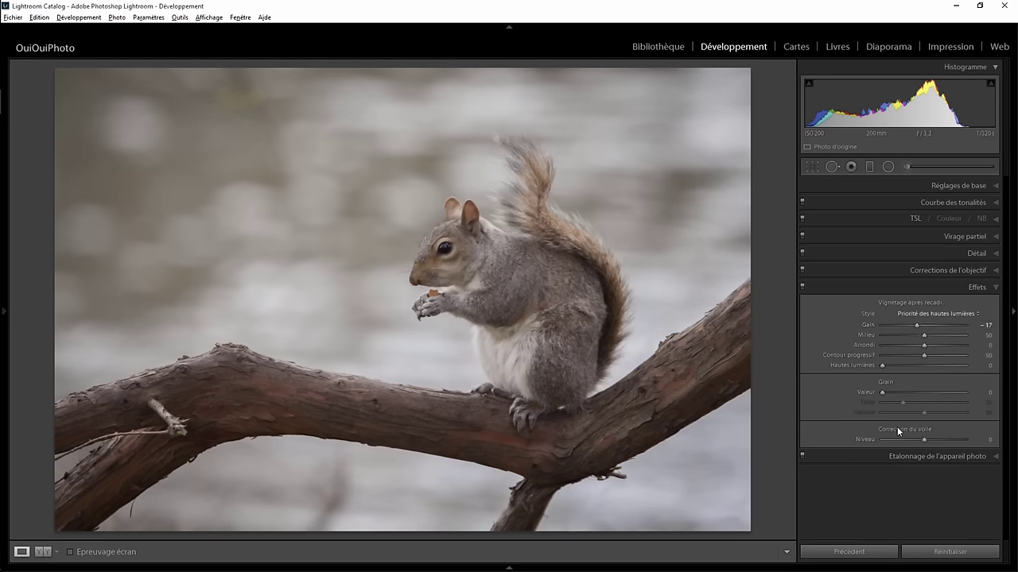
Place a radial filter on the squirrel with exposure 0, feather 22, clarity 20 and sharpness 33
click(888, 166)
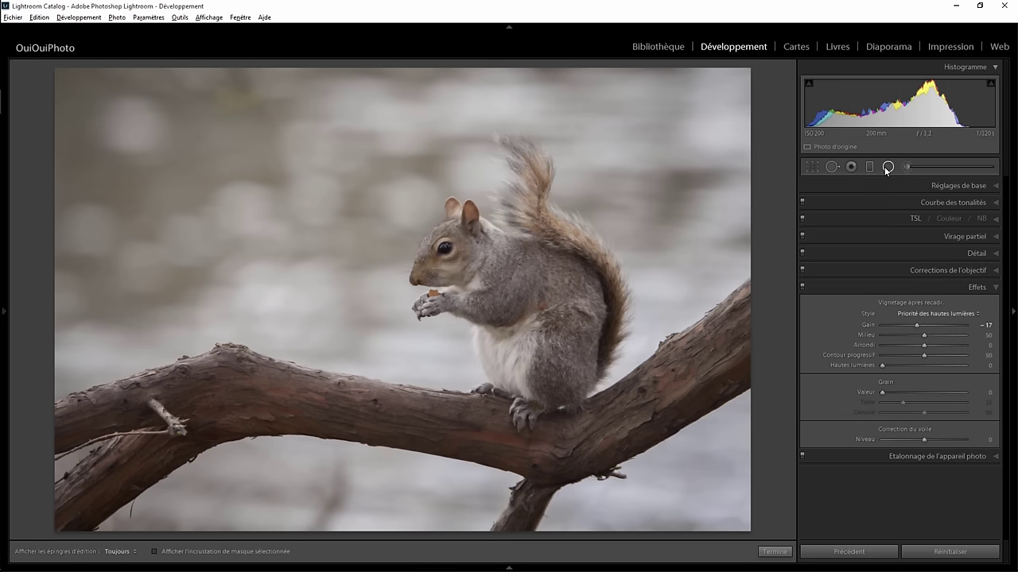
drag(518, 271, 704, 467)
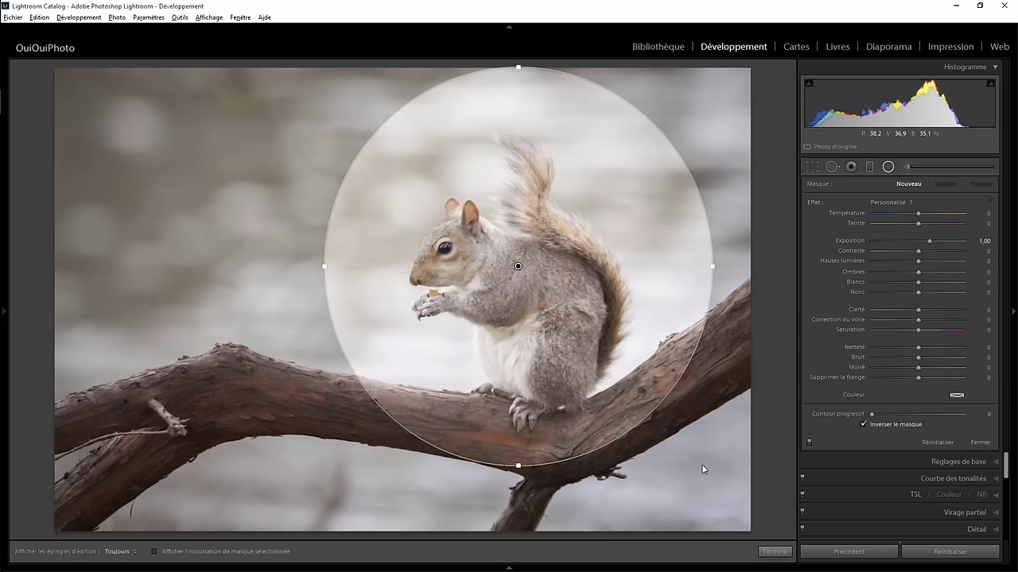
double_click(931, 240)
drag(872, 414, 890, 411)
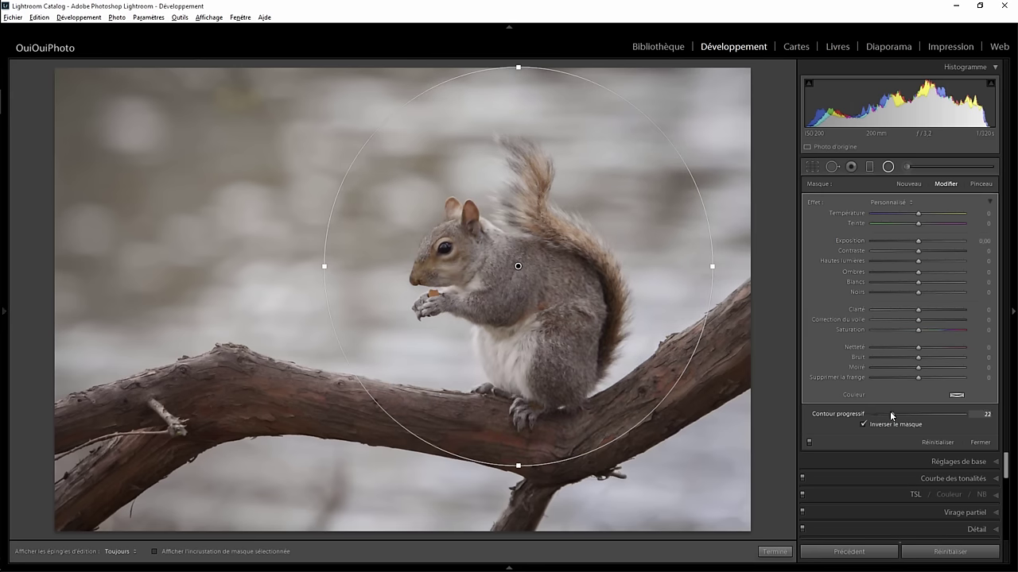
click(927, 310)
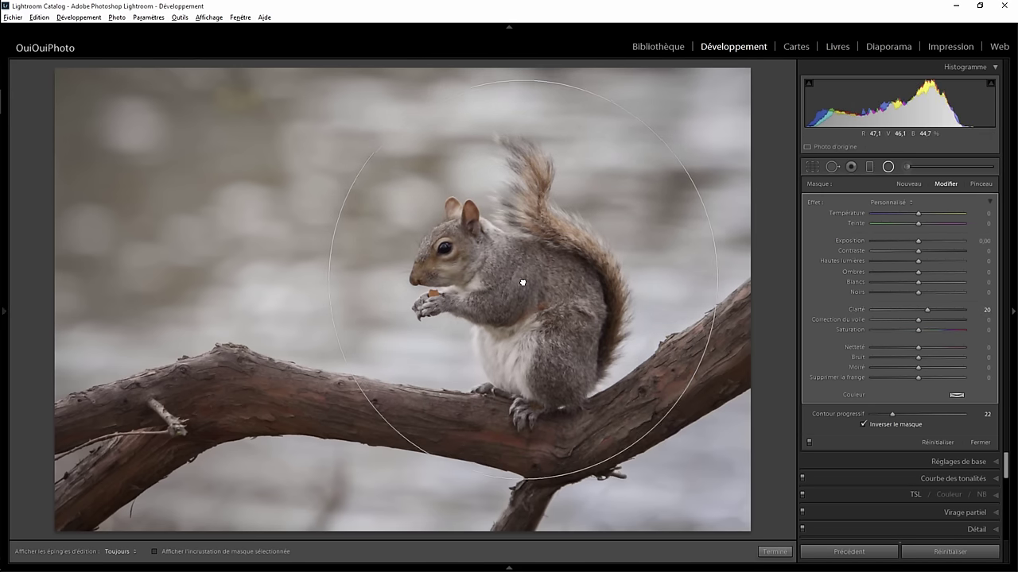
drag(521, 278, 522, 283)
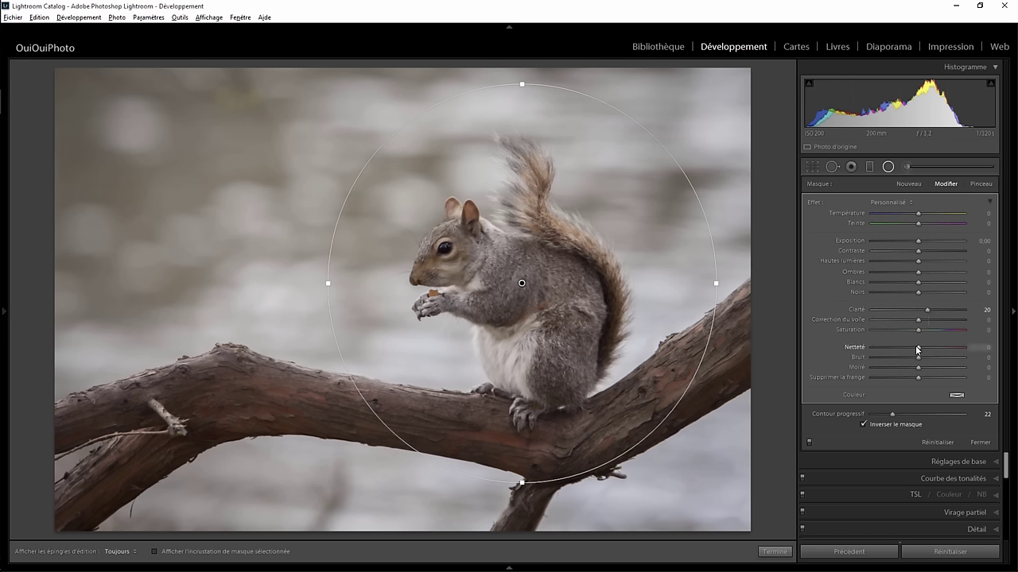
drag(934, 346, 931, 346)
Close the radial filter, then brush the squirrel's flank with exposure 0 and Température 19
click(774, 552)
click(905, 168)
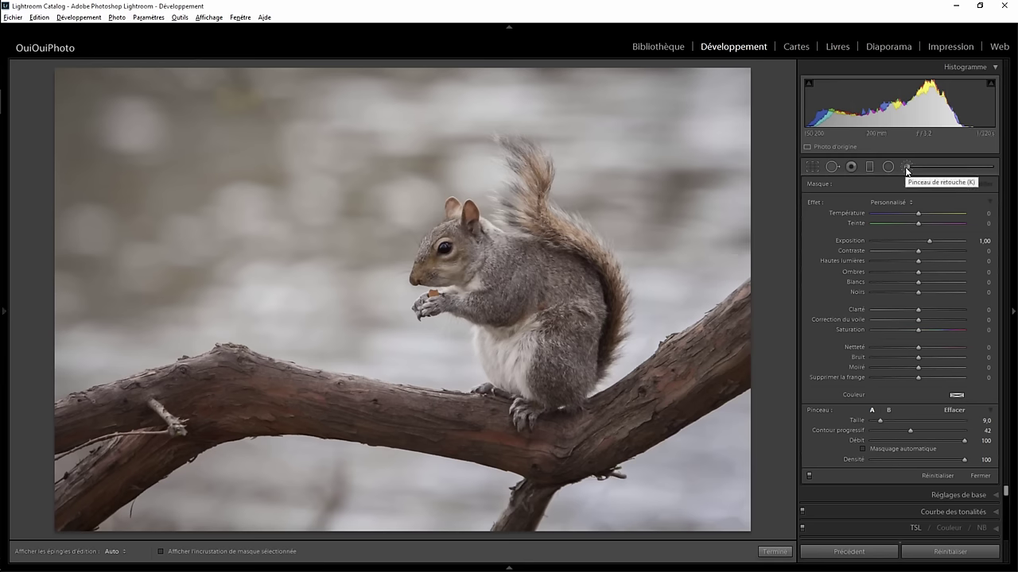
key(h)
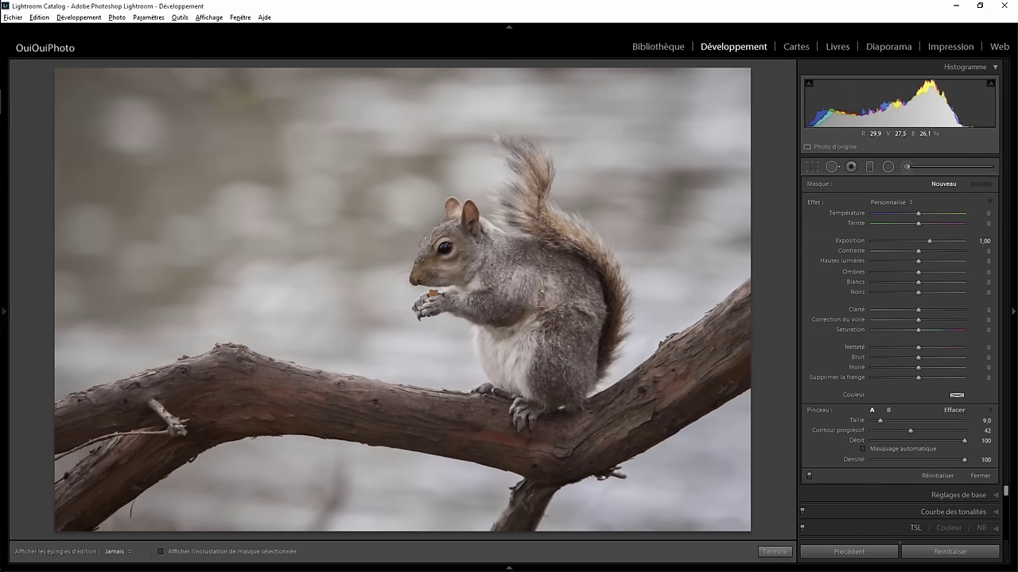
drag(561, 304, 567, 326)
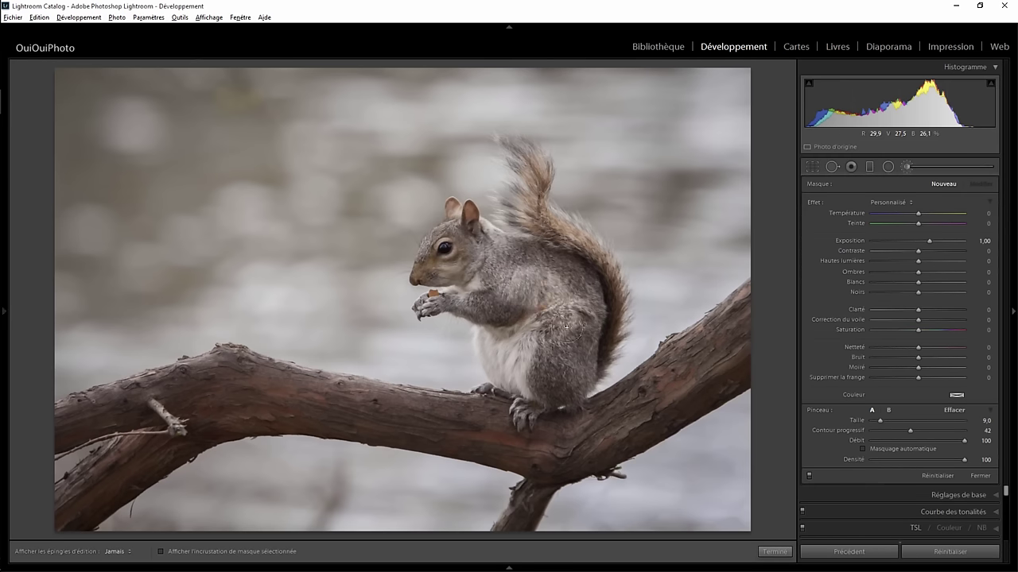
double_click(929, 240)
drag(918, 213, 927, 214)
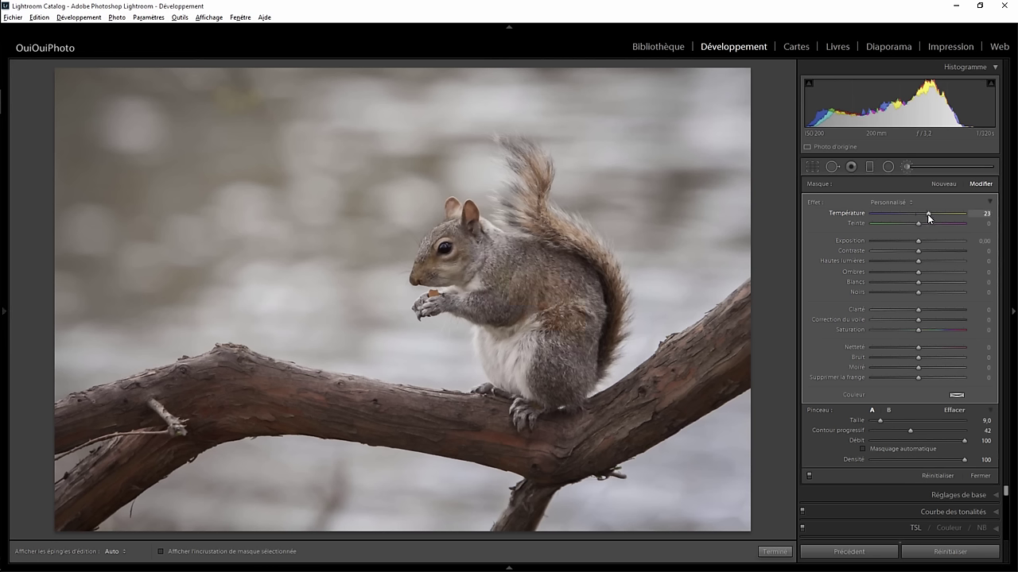
drag(927, 214, 924, 214)
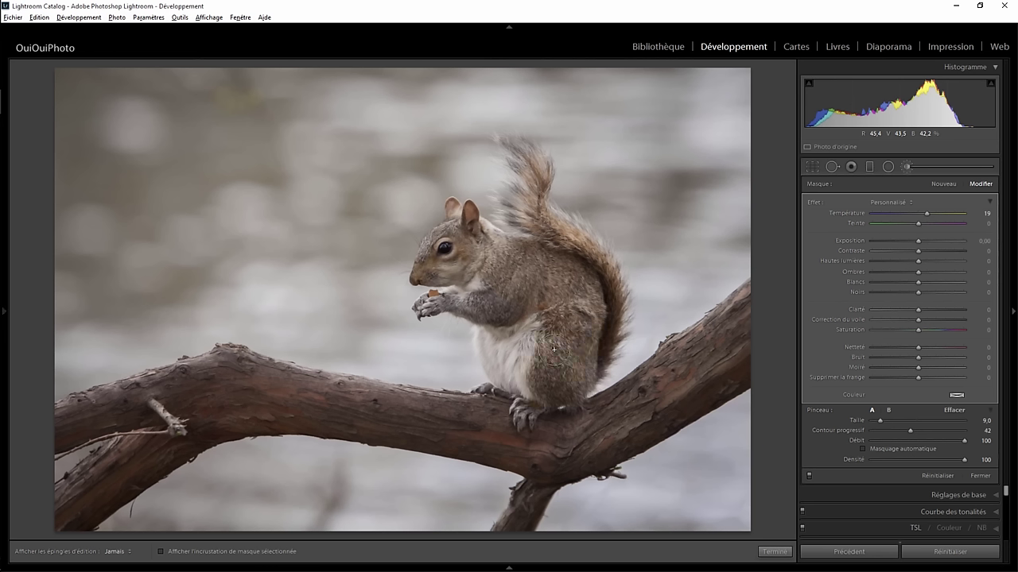
Toggle adjustment pin visibility and the brush's erase mode while reviewing the painted area
key(h)
key(alt)
key(h)
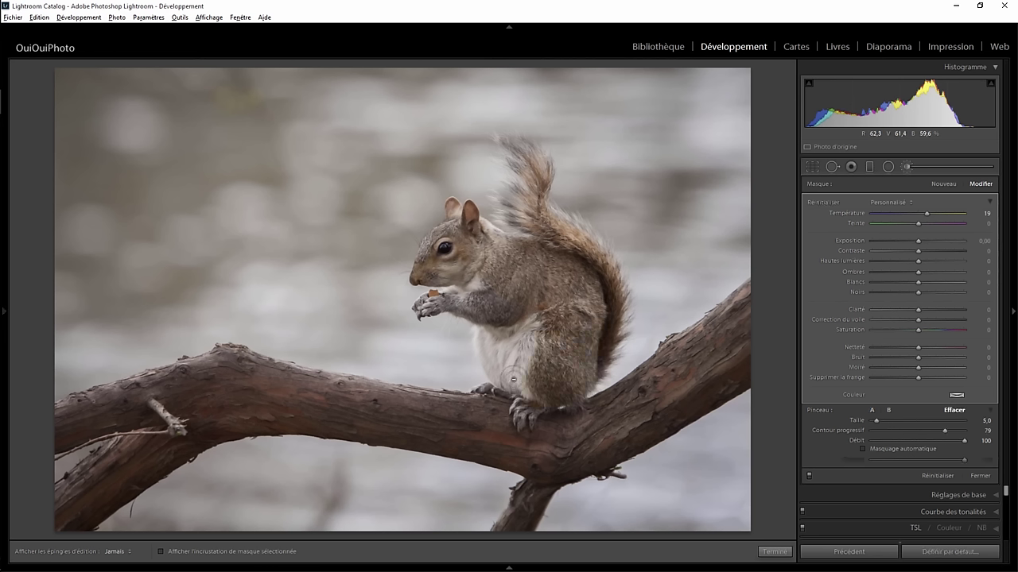
key(h)
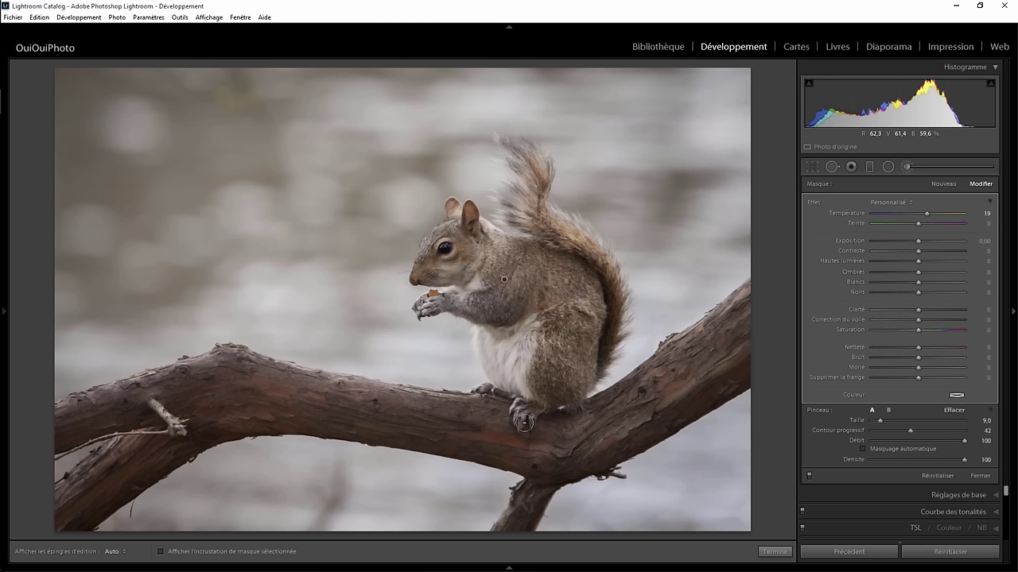
key(h)
key(h)
scroll(490, 305, down, 2)
key(h)
key(h)
key(h)
key(h)
key(h)
Erase the warming brush from the squirrel's mouth
key(alt)
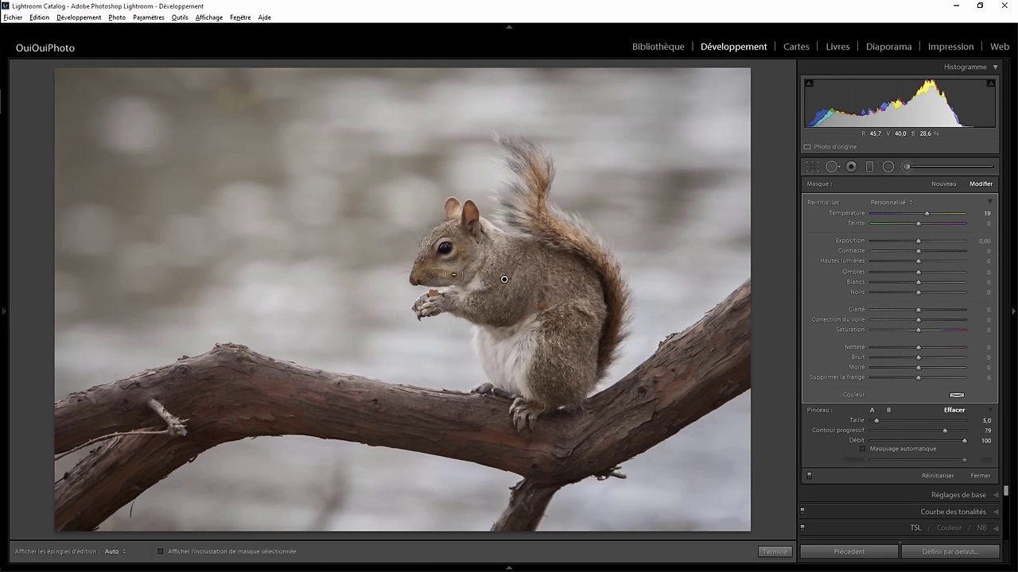
mouse_move(453, 278)
mouse_down()
mouse_move(429, 291)
mouse_move(526, 281)
mouse_up()
key(alt)
With the mask overlay shown, paint the warming over the nose and mouth, then close the brush
key(o)
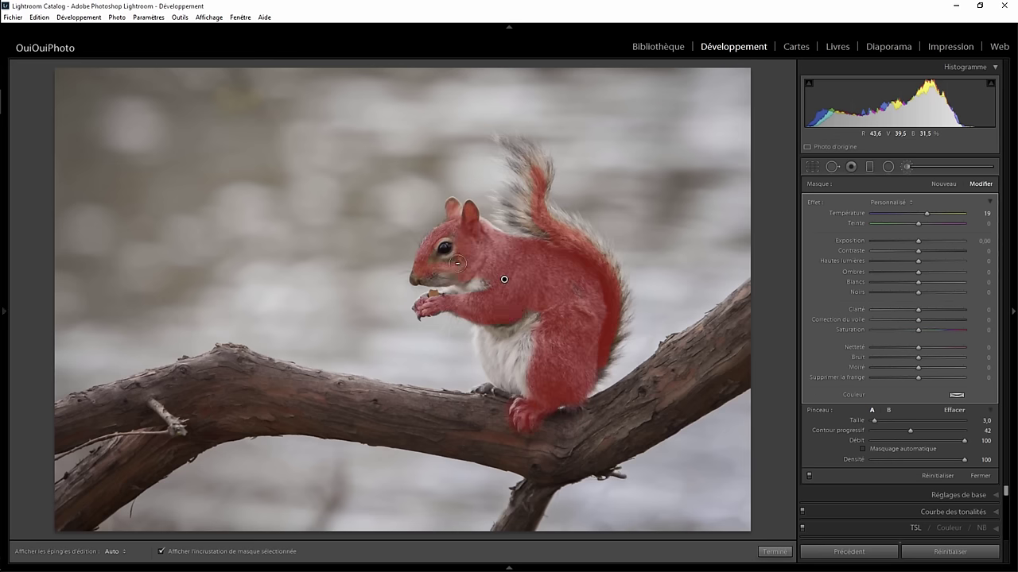
key(h)
key(h)
drag(419, 276, 433, 267)
key(o)
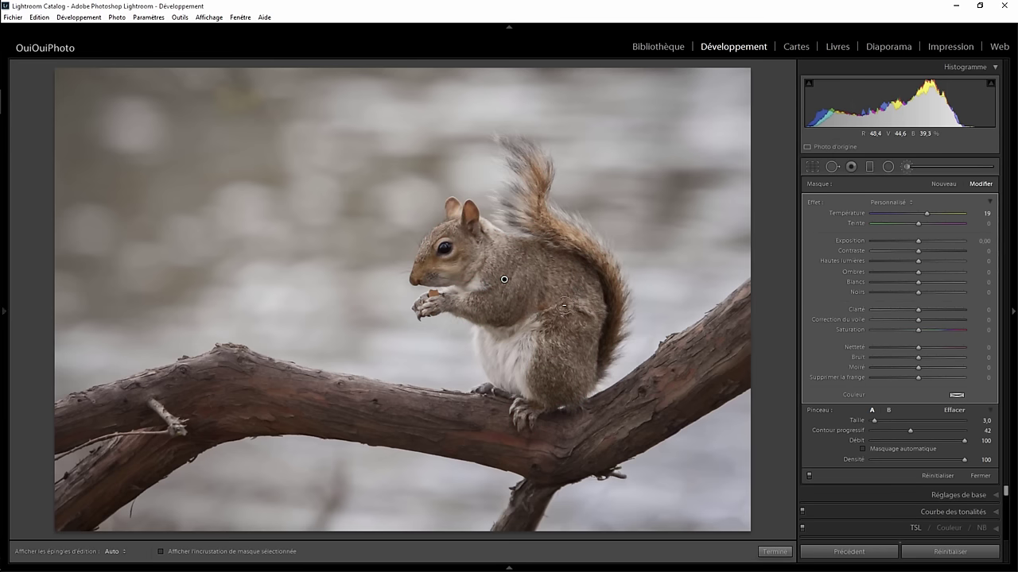
click(775, 552)
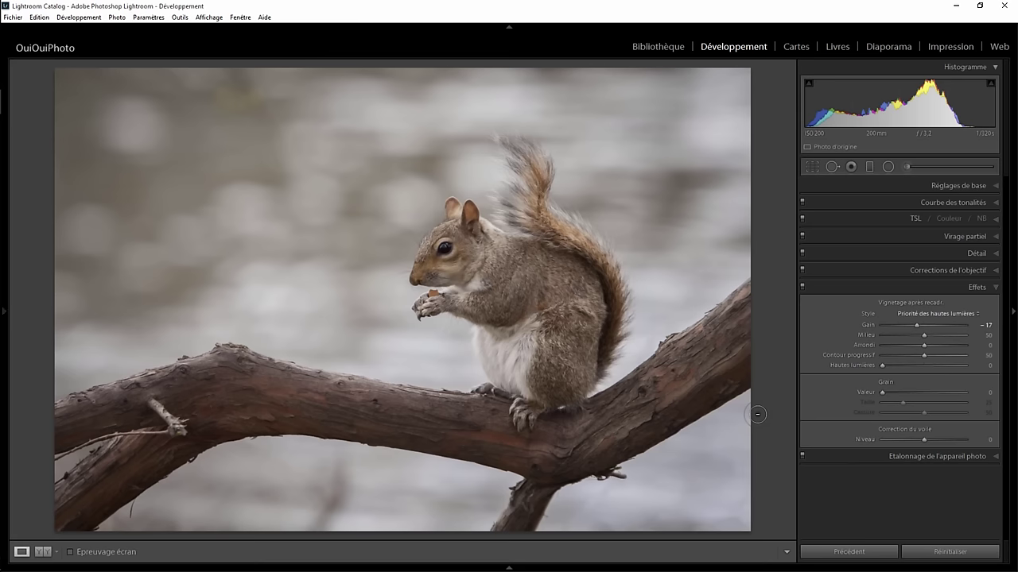
key(backslash)
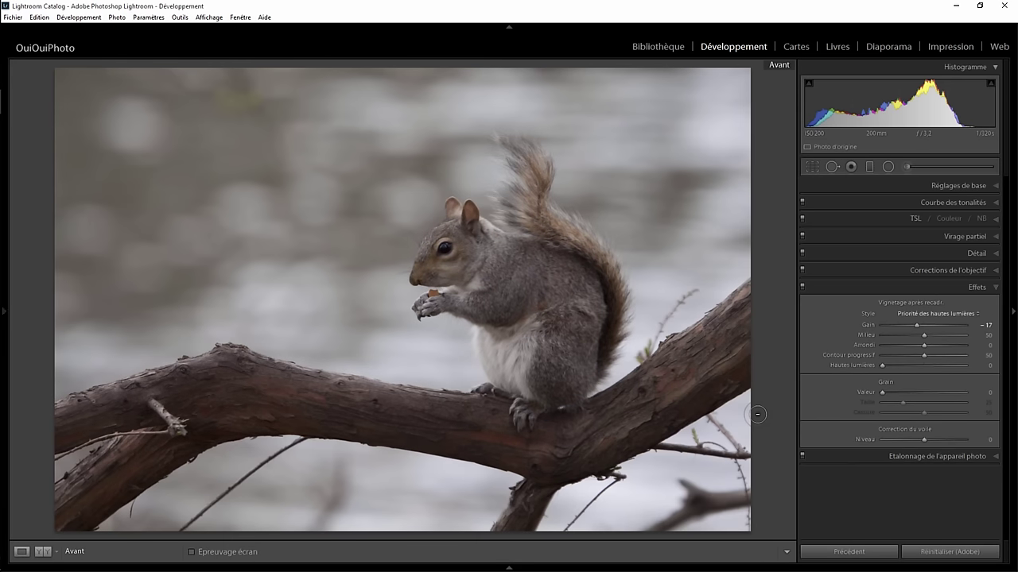
key(backslash)
key(backslash)
key(backslash)
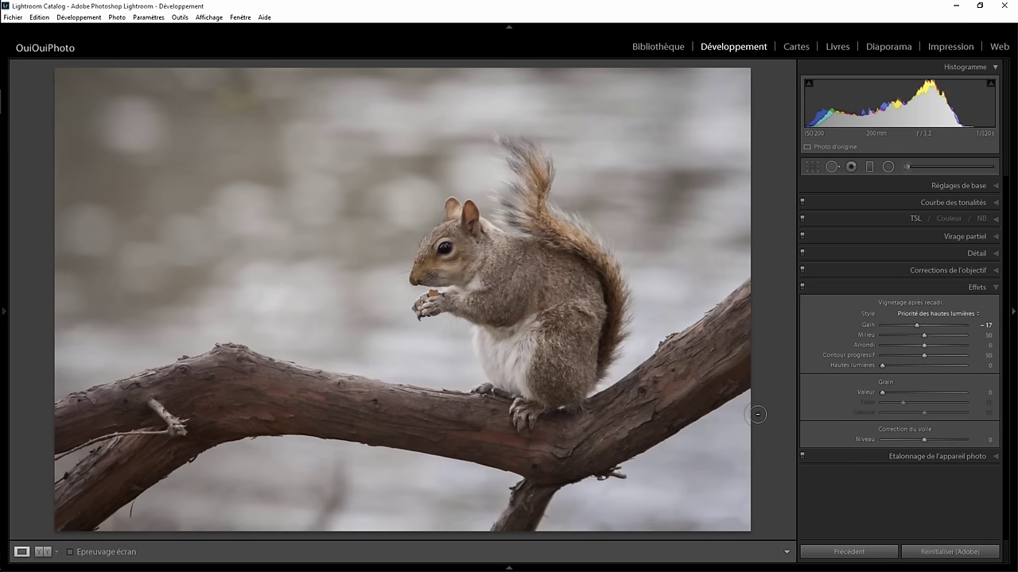
key(backslash)
key(backslash)
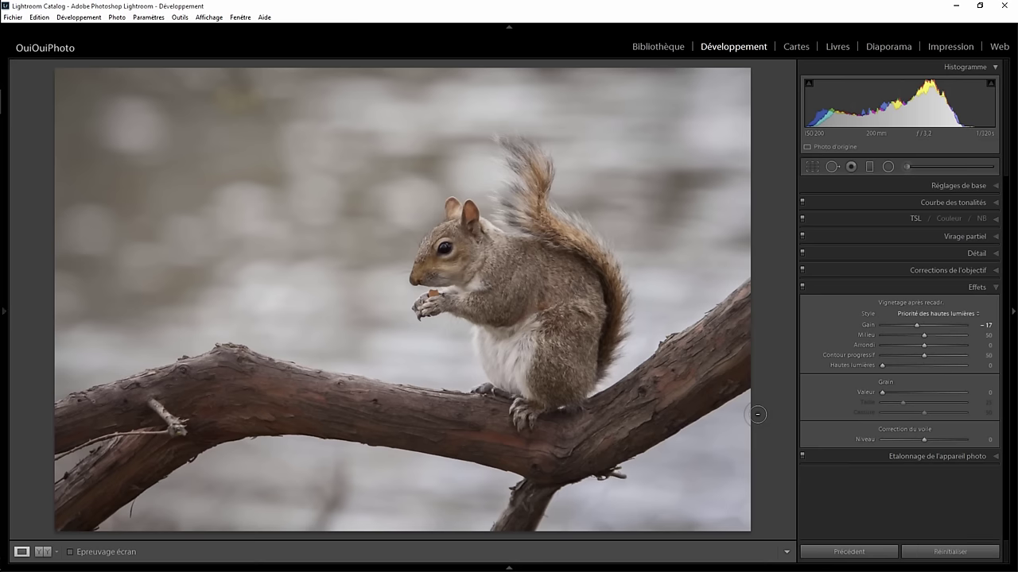